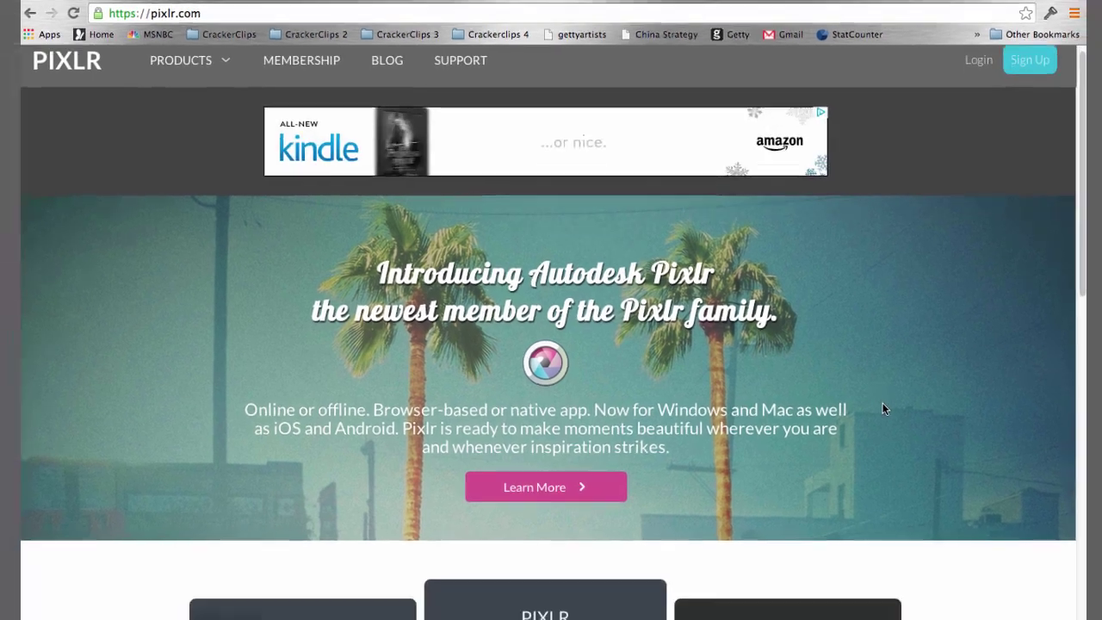
Launch the Pixlr Editor web app from the Pixlr home page
scroll(898, 421, "down", 1)
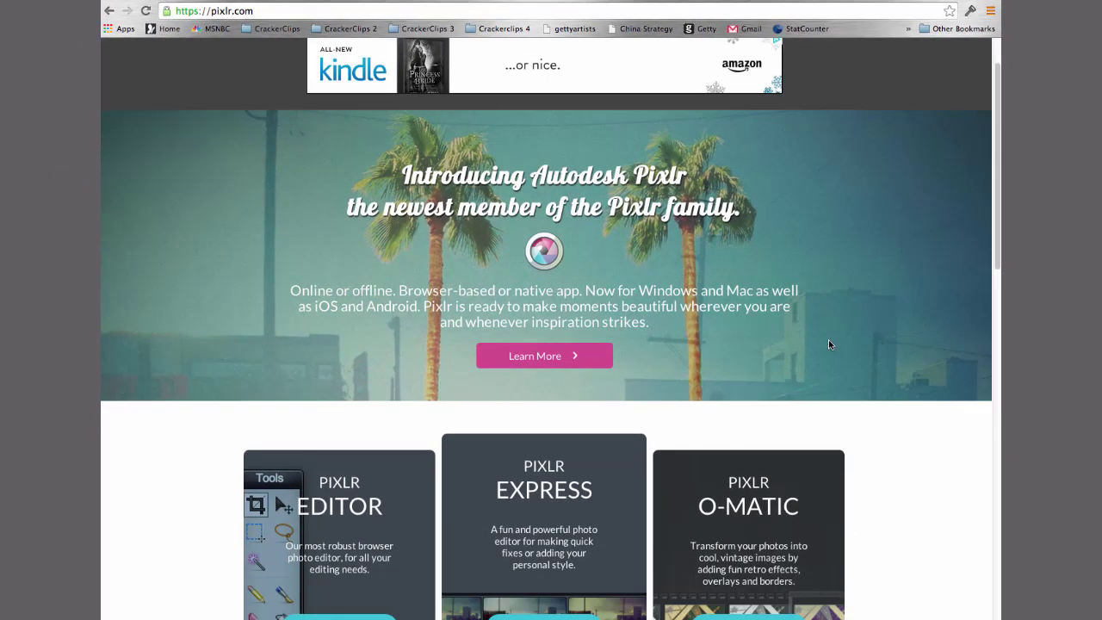
scroll(829, 344, "down", 3)
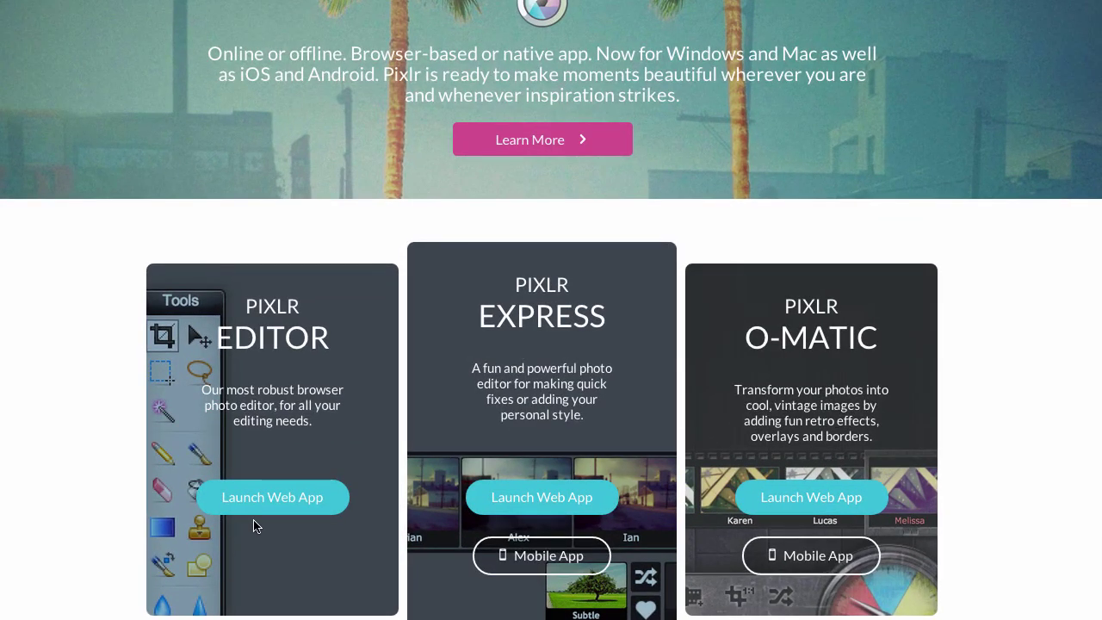
left_click(265, 499)
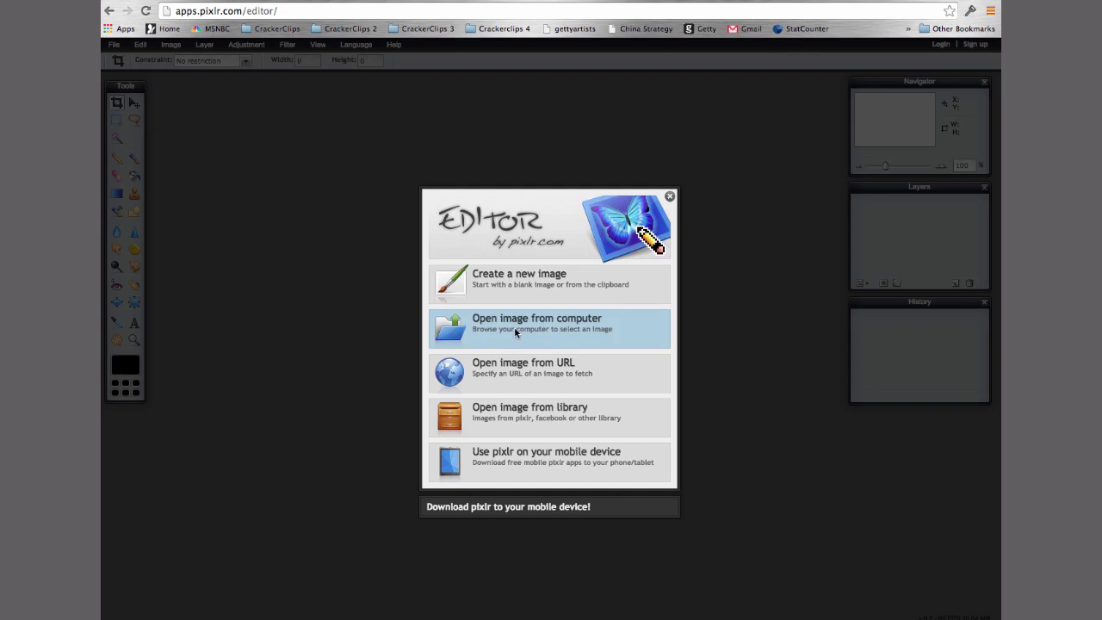
Open aCrackerClips_Logo.png from the computer's Objects folder and move its image window toward the middle of the workspace
left_click(633, 334)
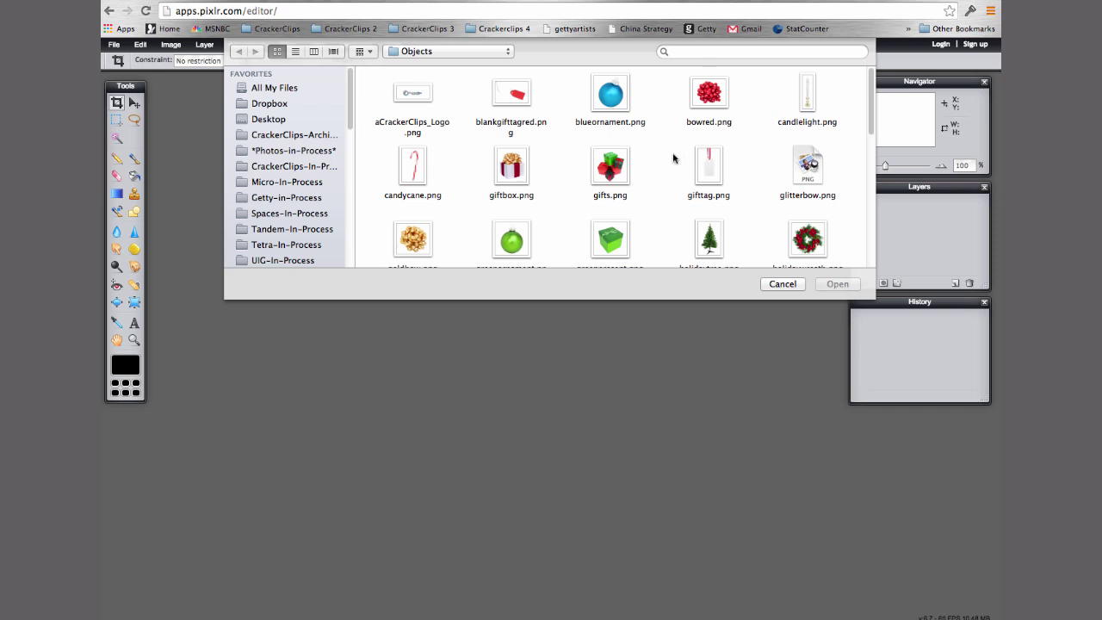
left_click(417, 97)
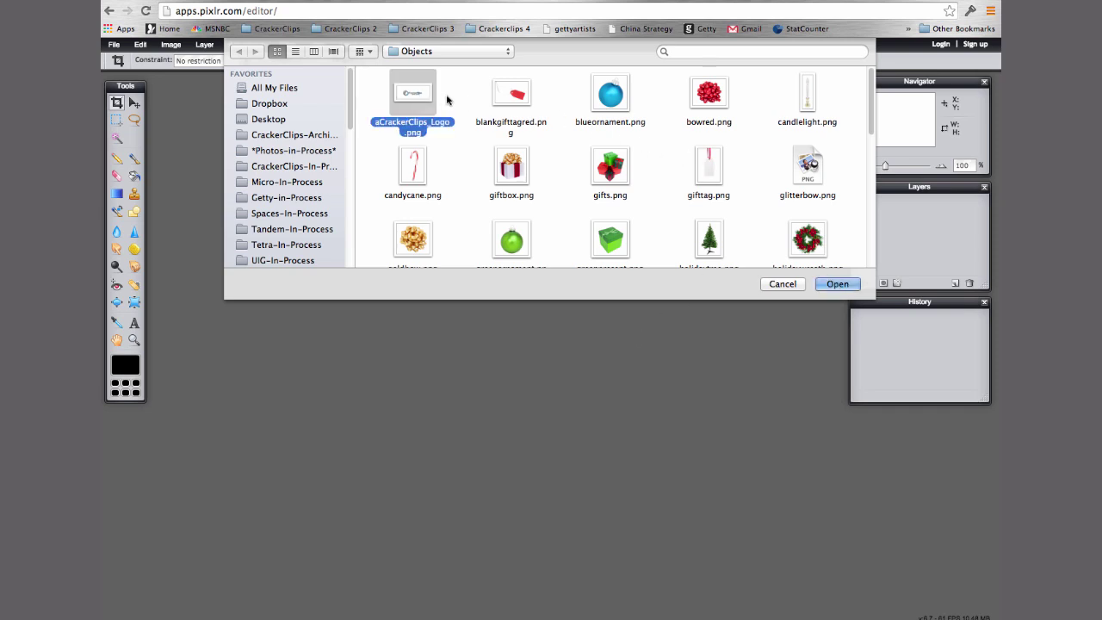
left_click(831, 283)
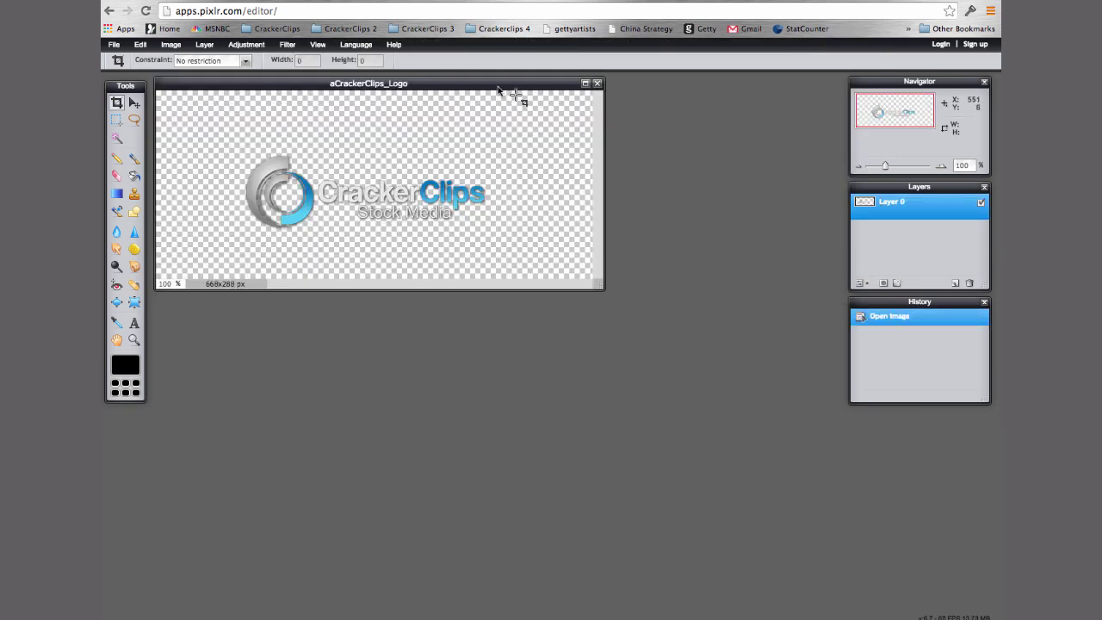
left_click_drag(458, 86, 585, 185)
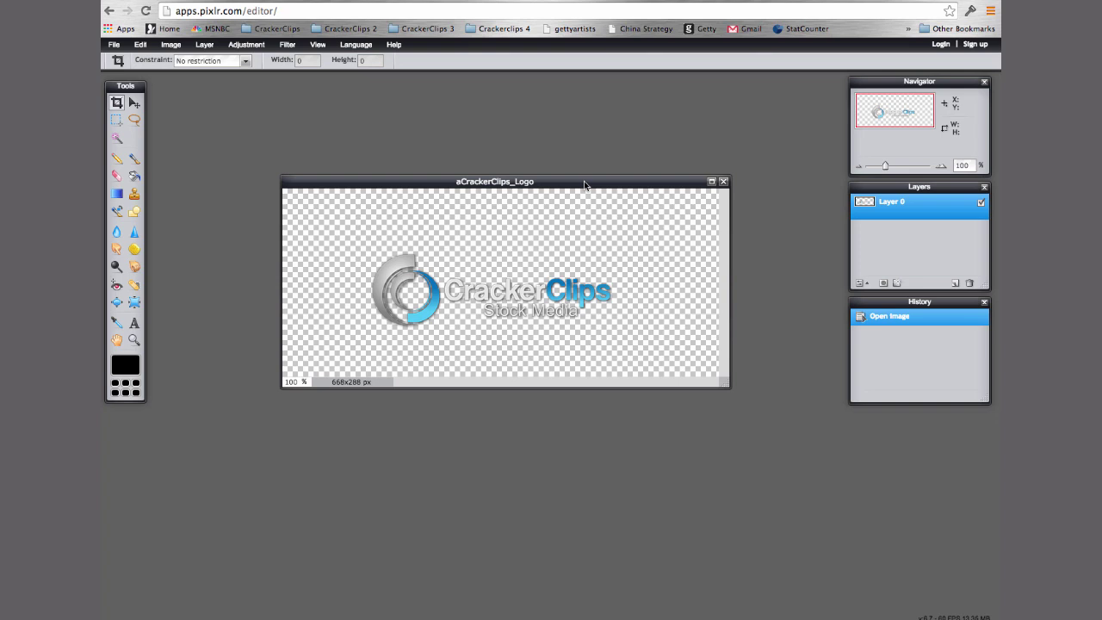
left_click_drag(584, 181, 577, 179)
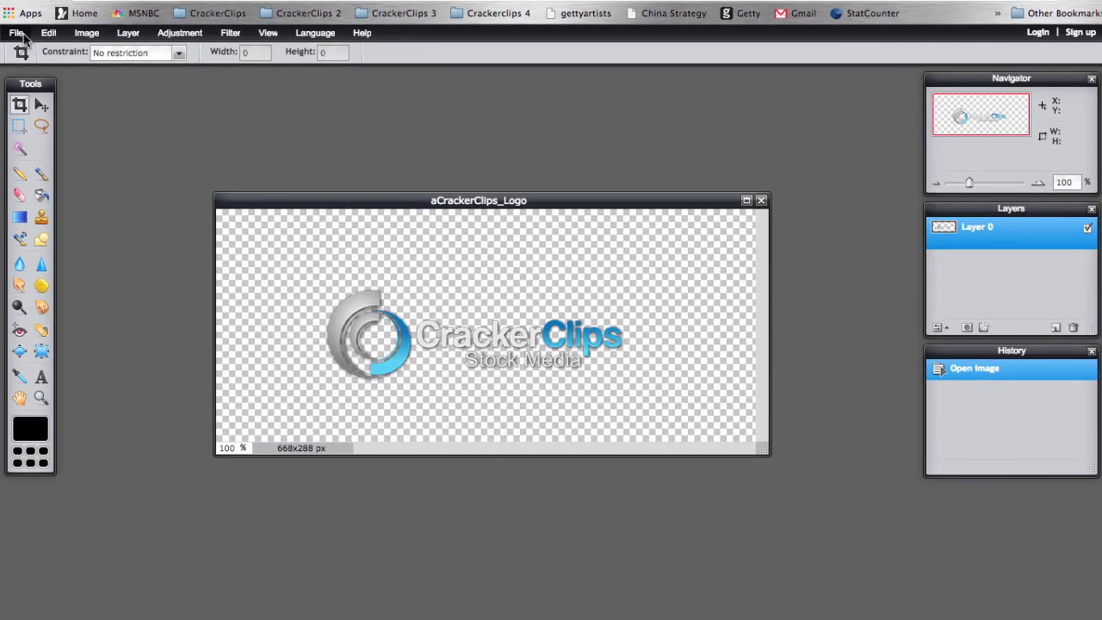
Open santahat.png from the Objects folder as a second image
left_click(18, 32)
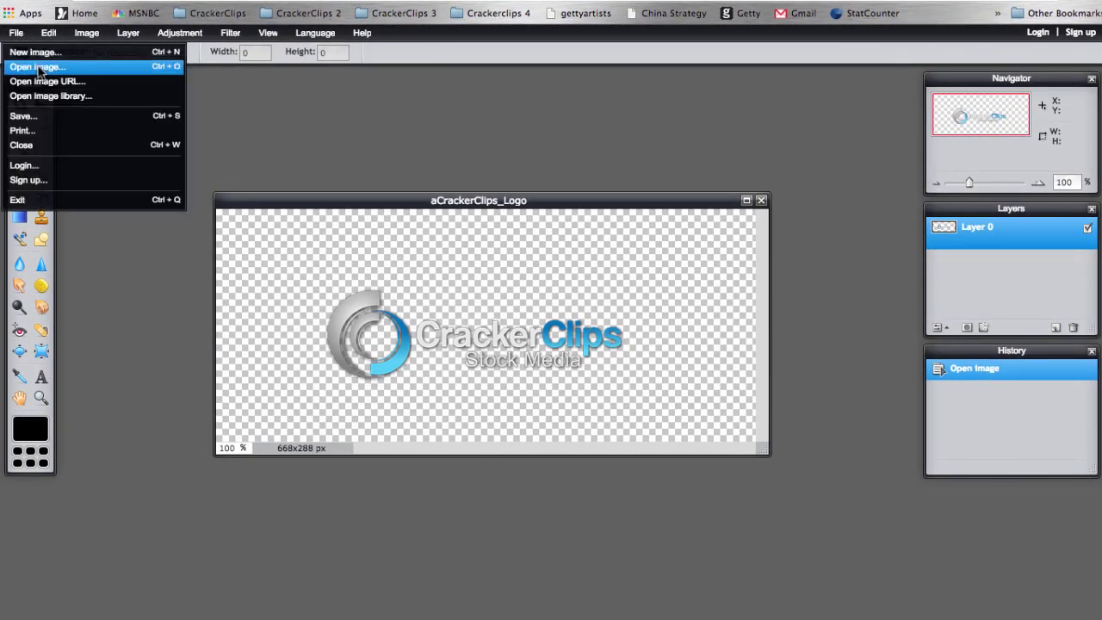
left_click(39, 67)
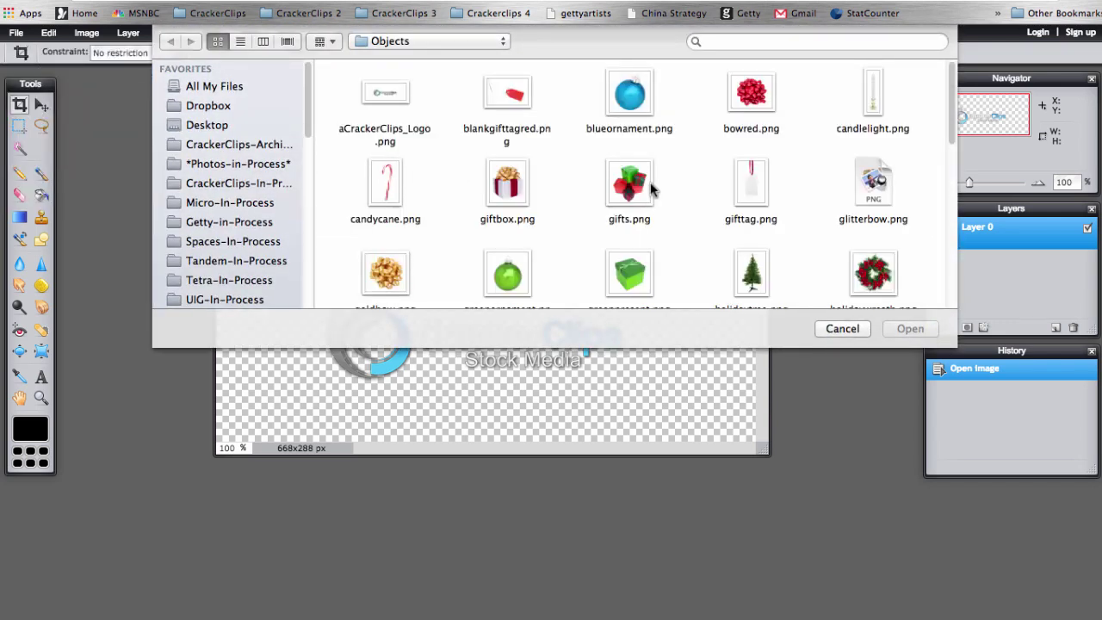
scroll(697, 203, "down", 1)
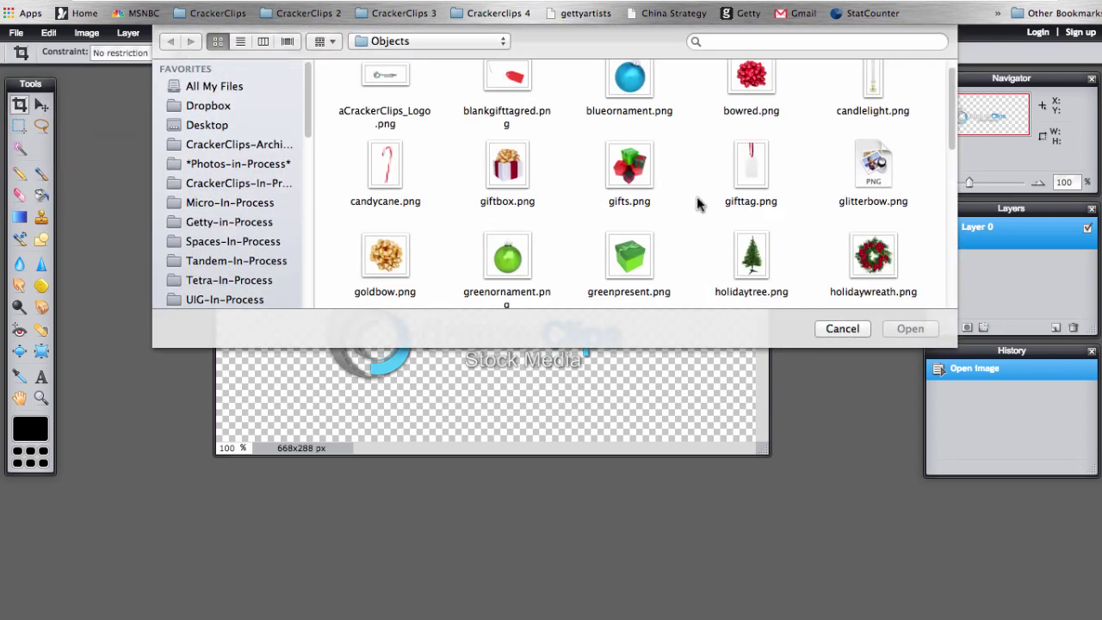
scroll(698, 198, "down", 1)
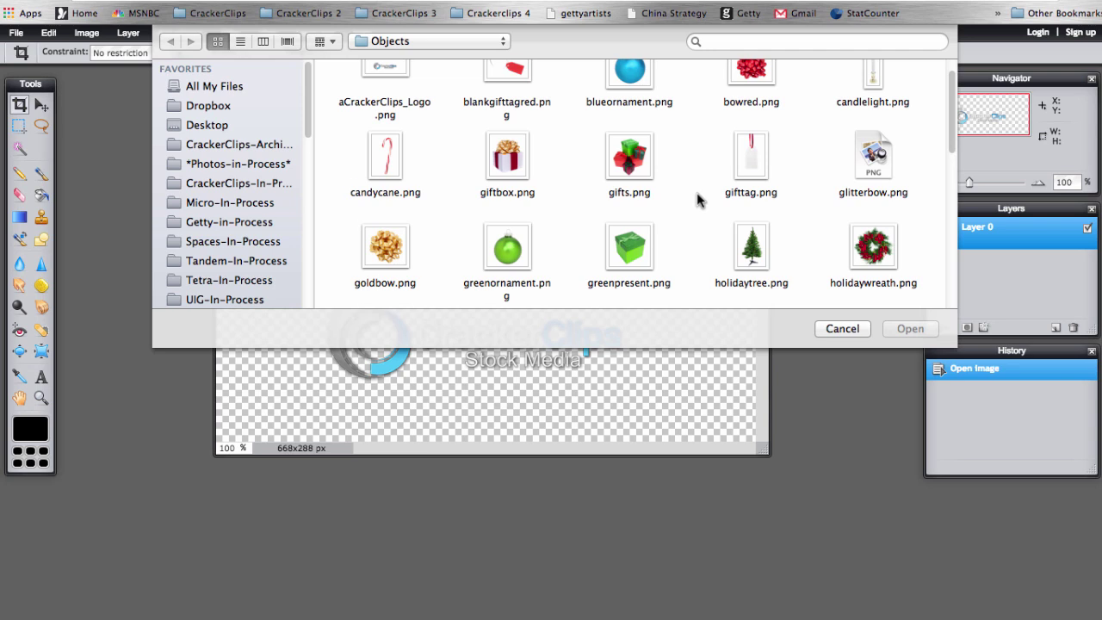
scroll(697, 199, "down", 5)
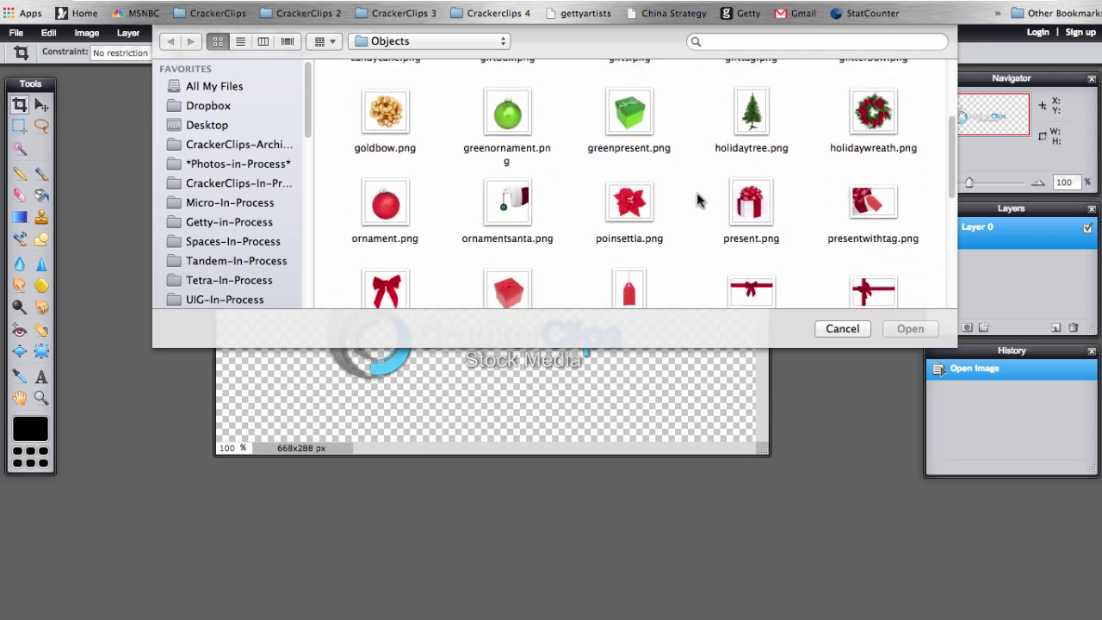
scroll(697, 200, "down", 7)
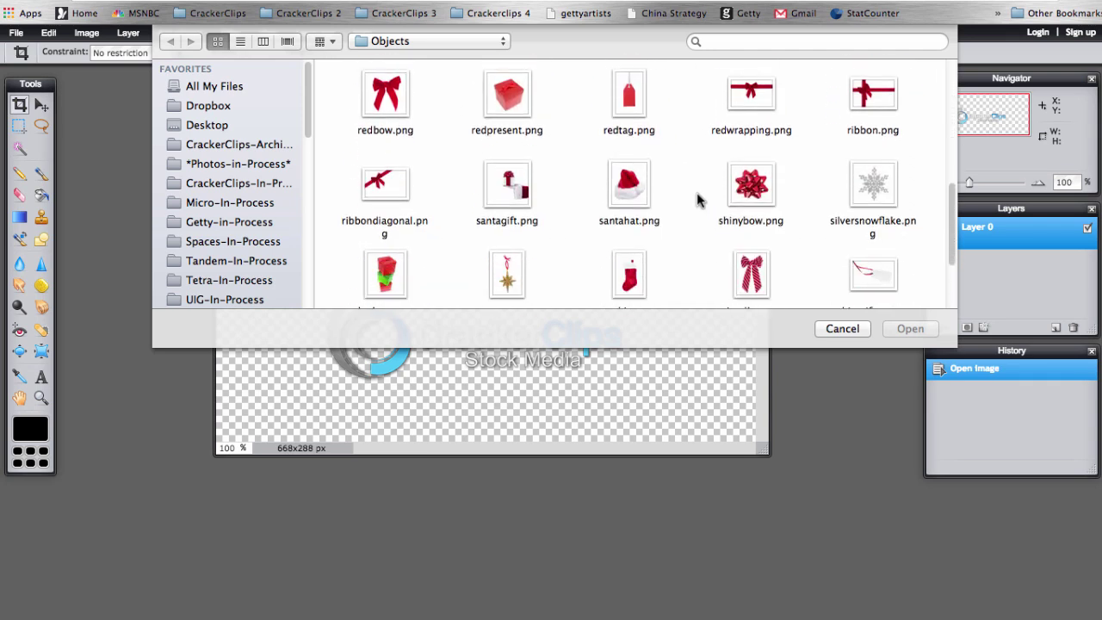
scroll(697, 199, "down", 1)
left_click(634, 172)
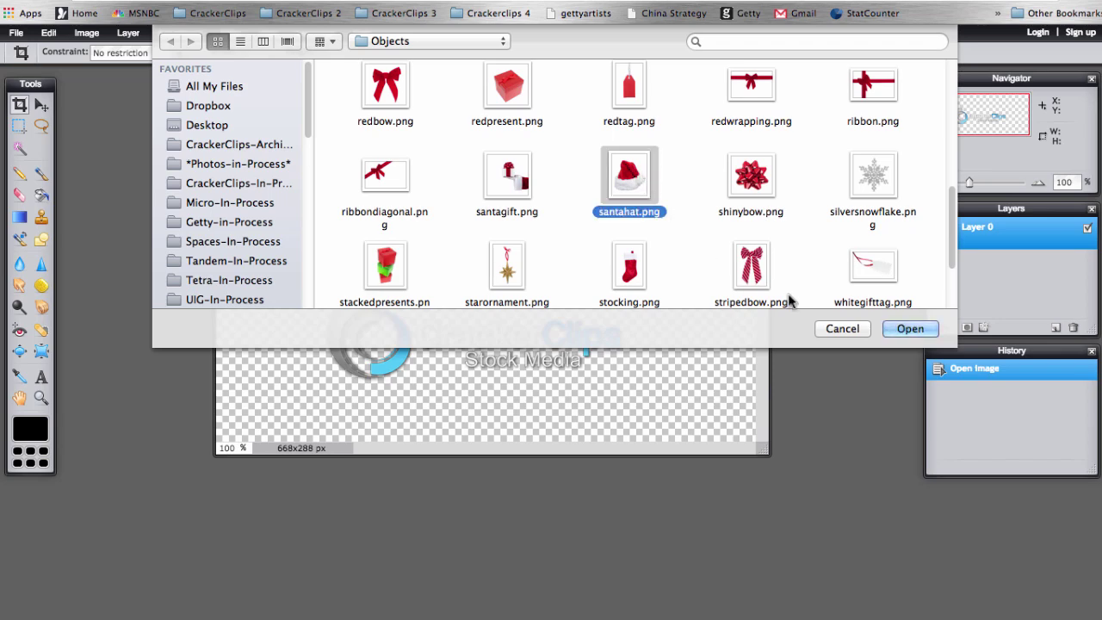
left_click(911, 328)
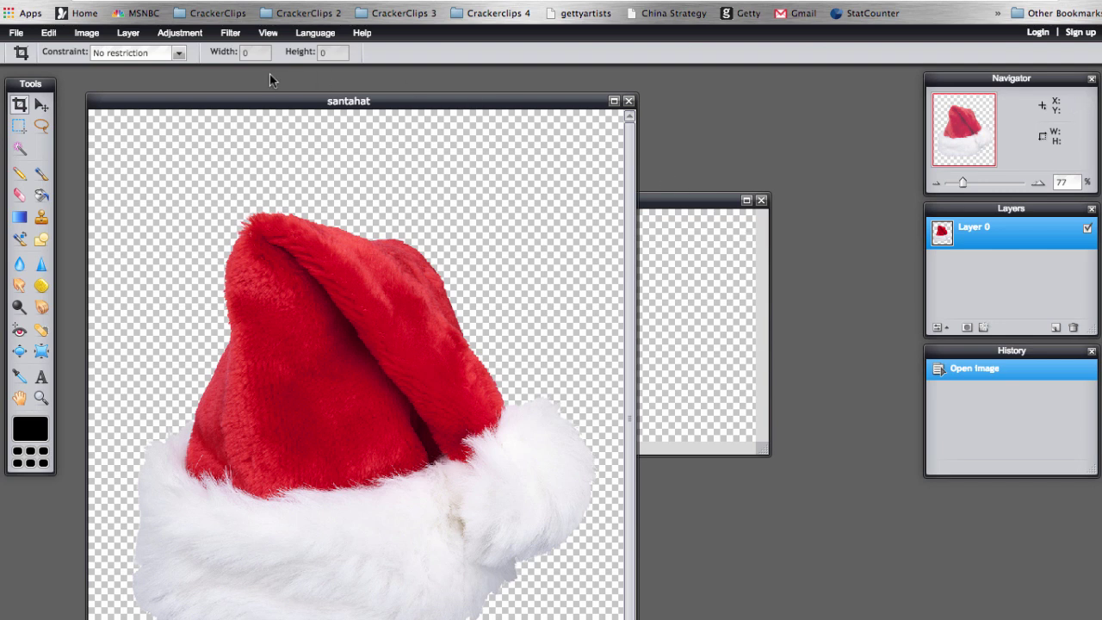
Copy the entire Santa hat image to the clipboard and close that image without saving
left_click(54, 35)
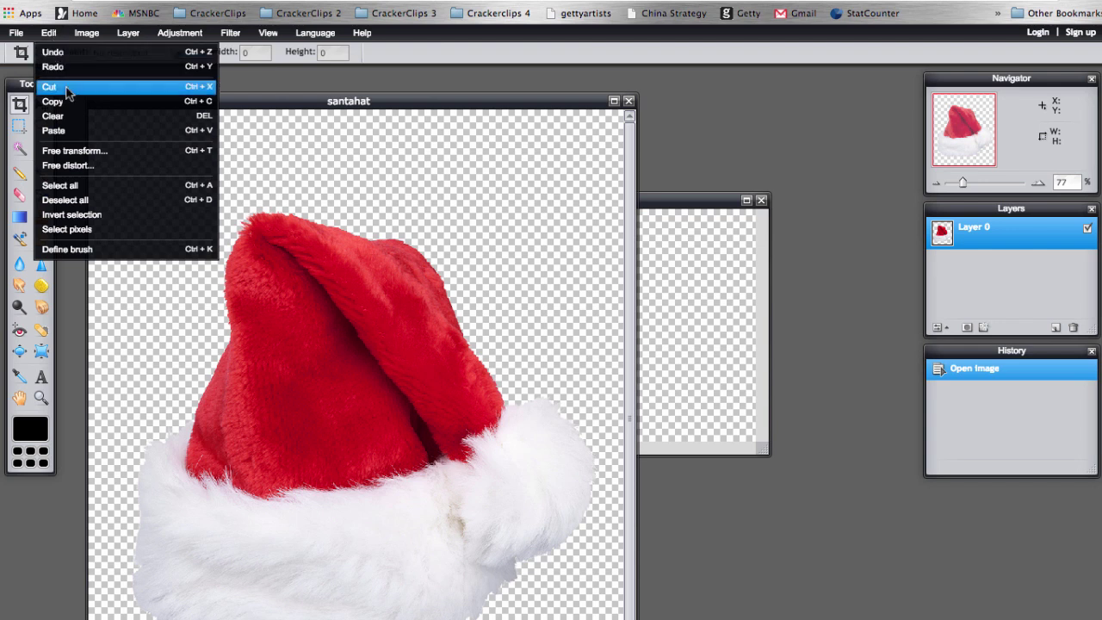
left_click(77, 186)
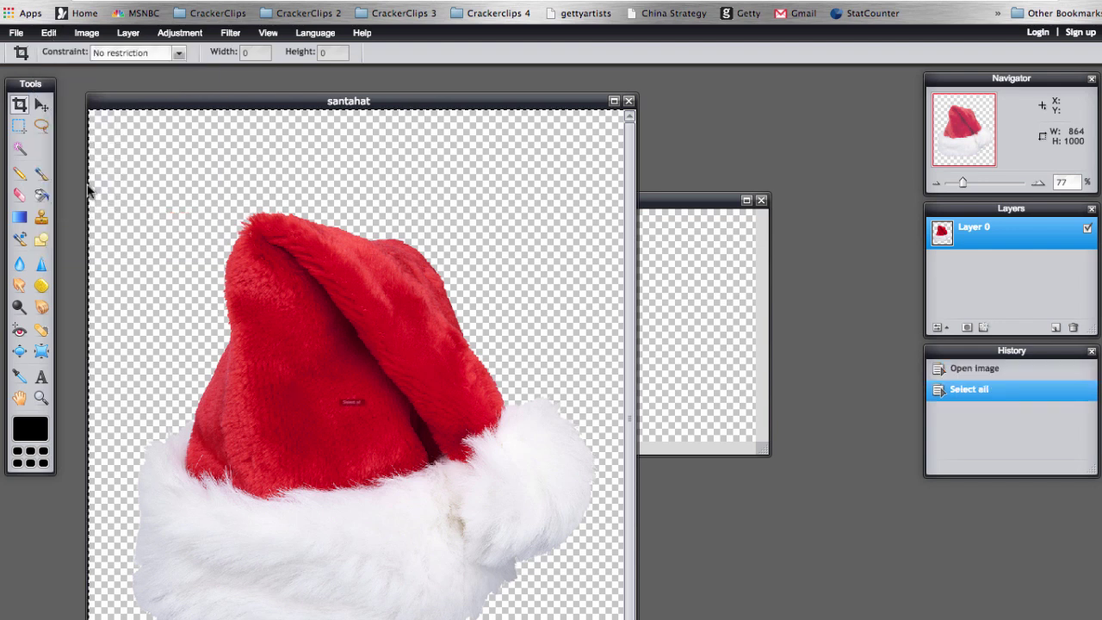
left_click(52, 34)
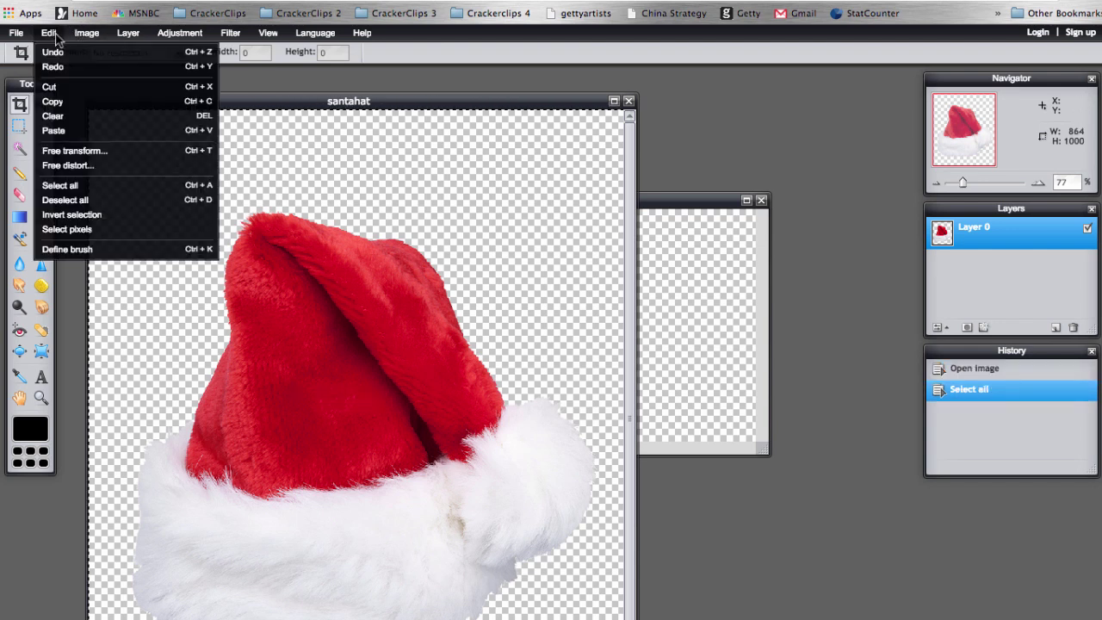
left_click(54, 102)
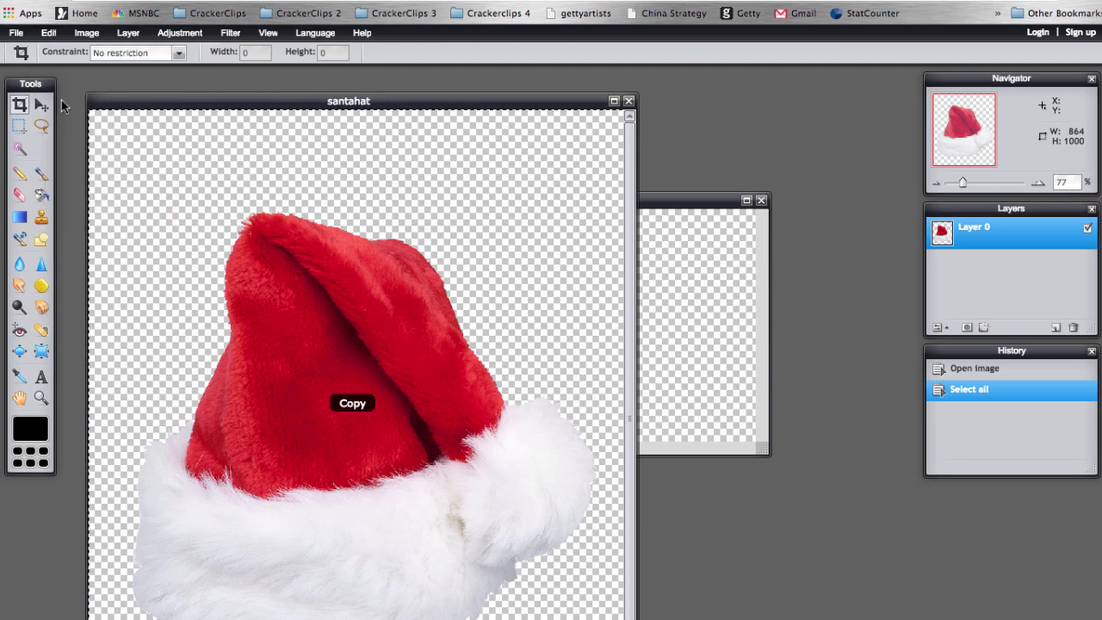
left_click(628, 102)
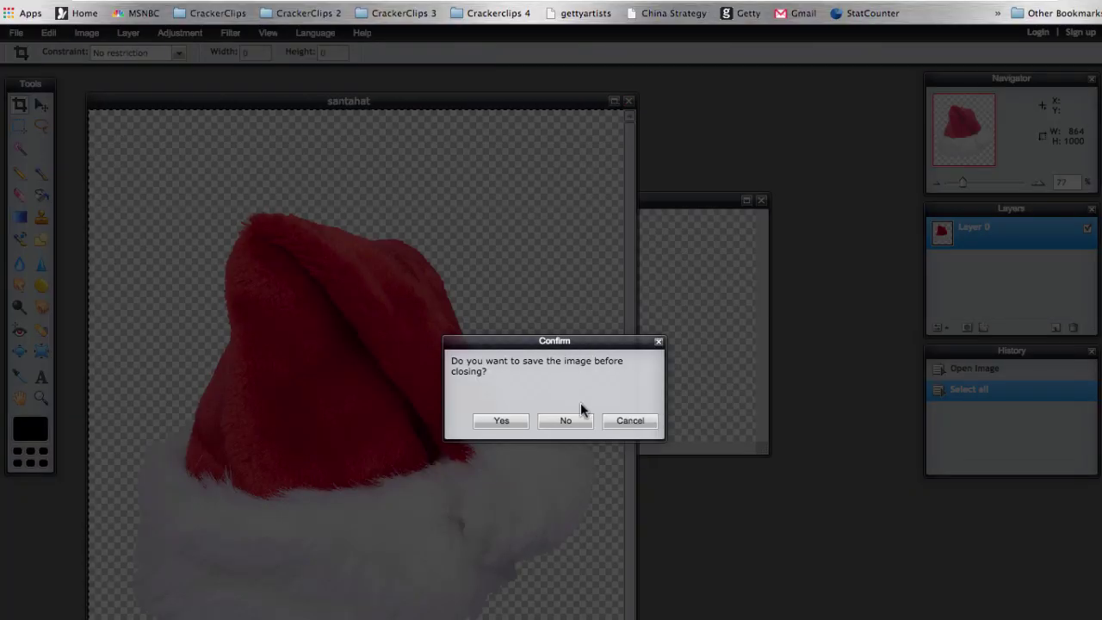
left_click(566, 421)
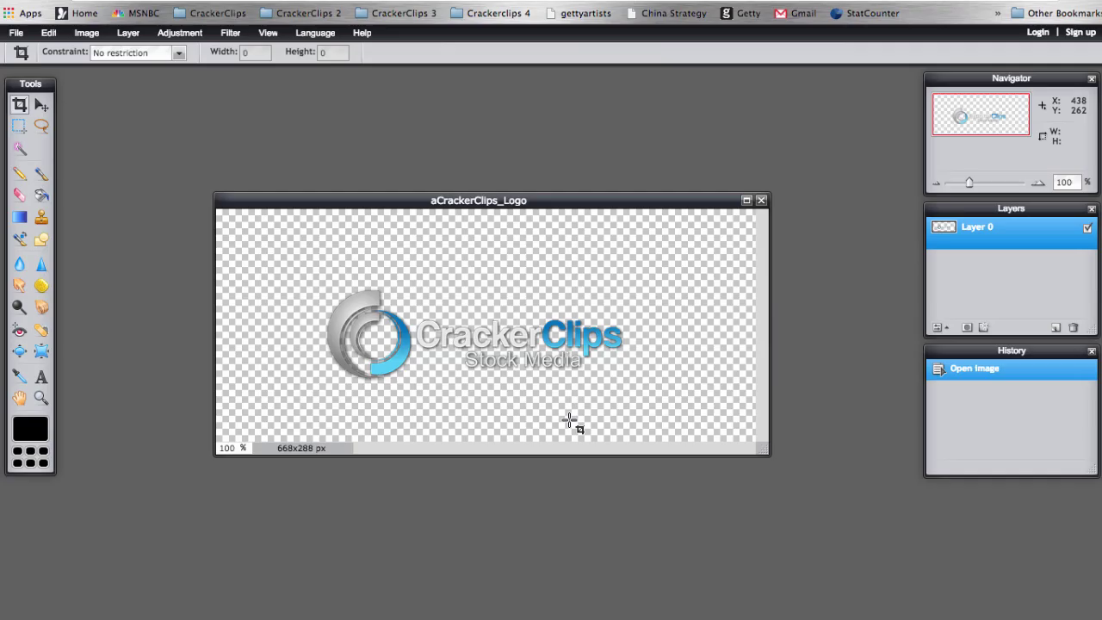
Paste the Santa hat into the logo image as a new layer and move it up until its white brim shows
left_click(49, 33)
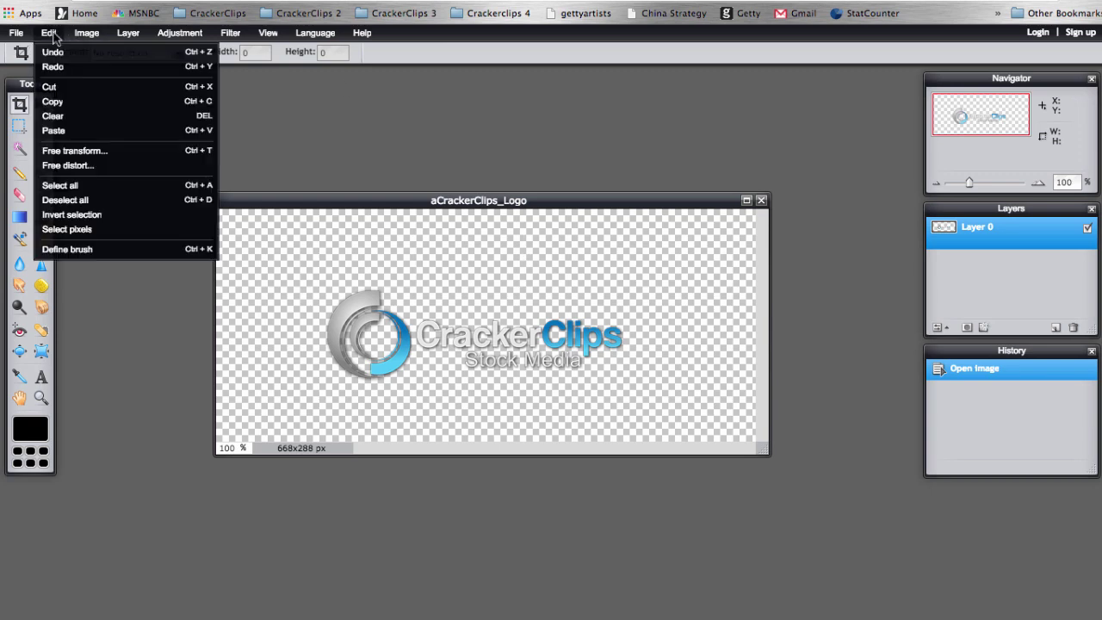
left_click(86, 134)
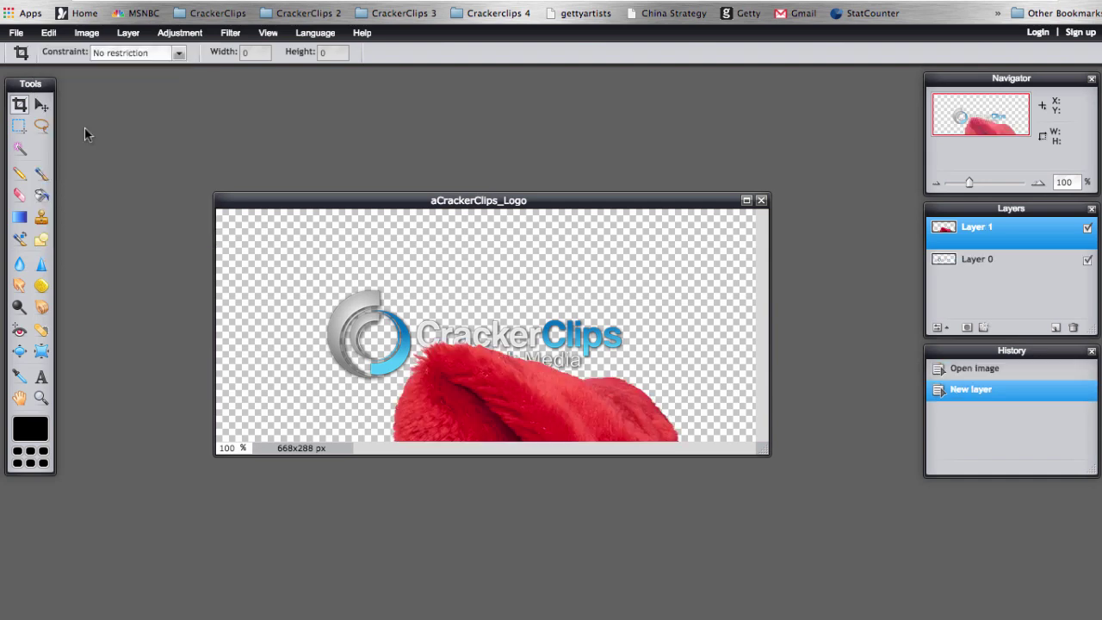
left_click(41, 105)
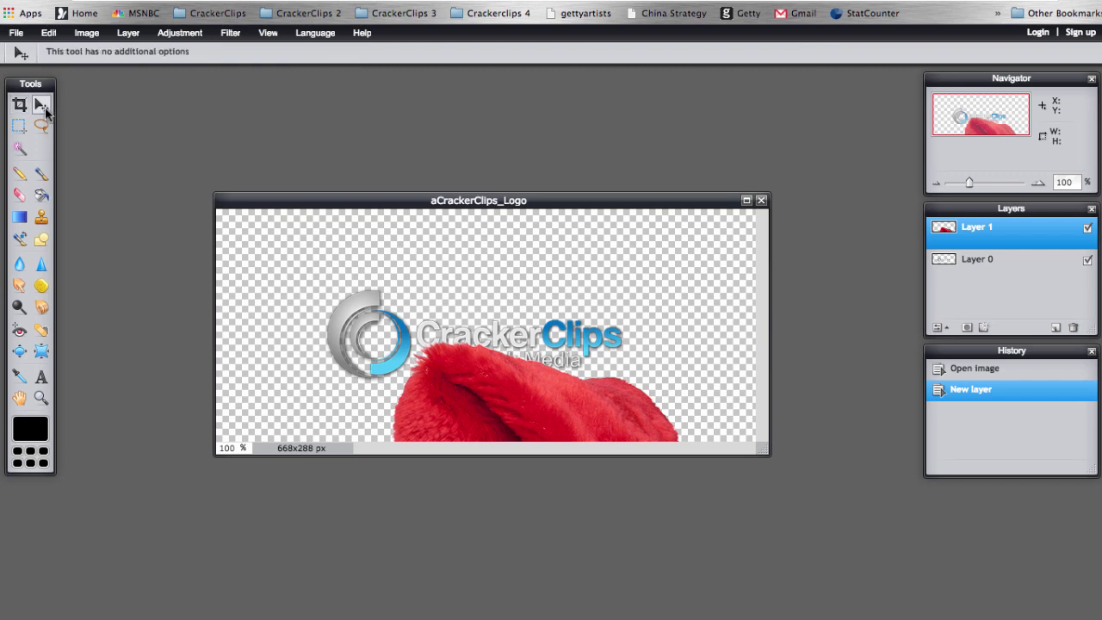
left_click_drag(508, 418, 430, 103)
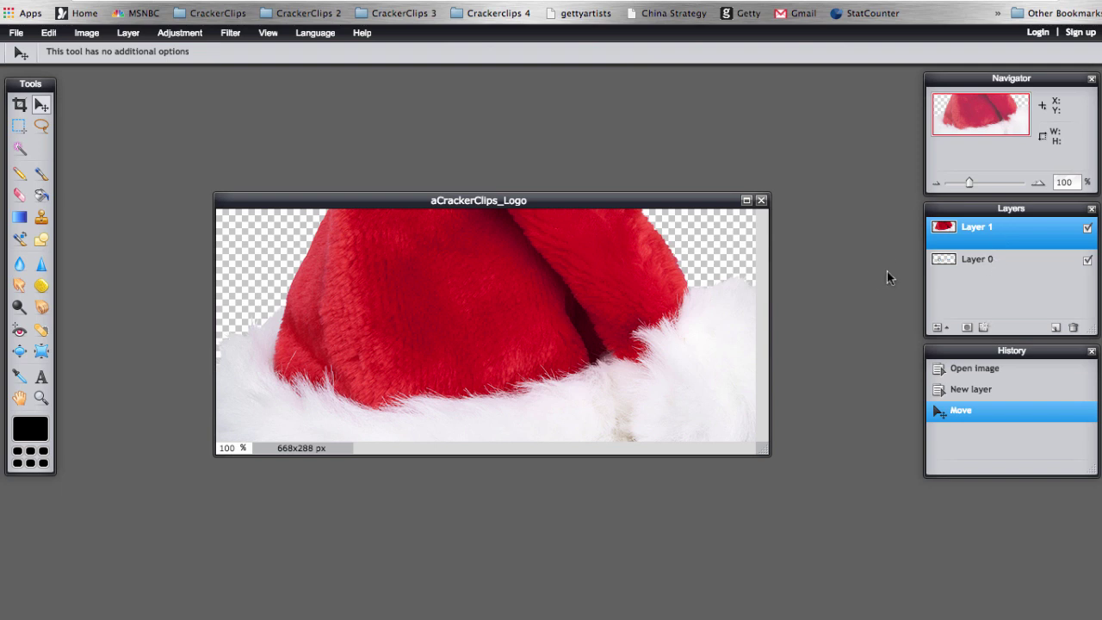
Shrink the Santa hat layer with Free transform to roughly the width of the logo's ring emblem
left_click(51, 35)
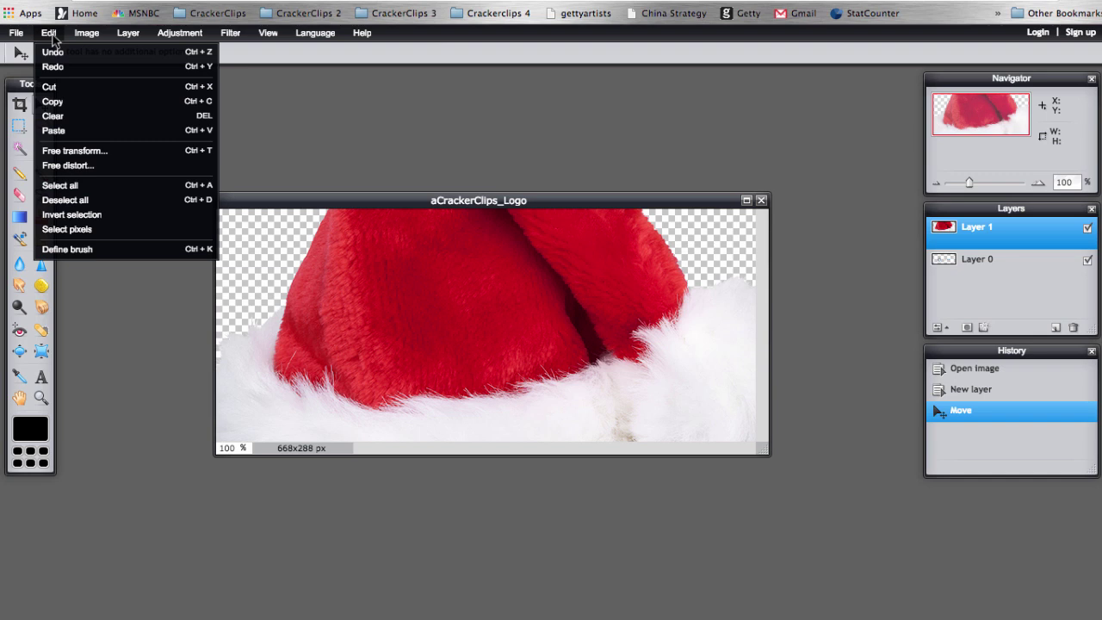
left_click(129, 151)
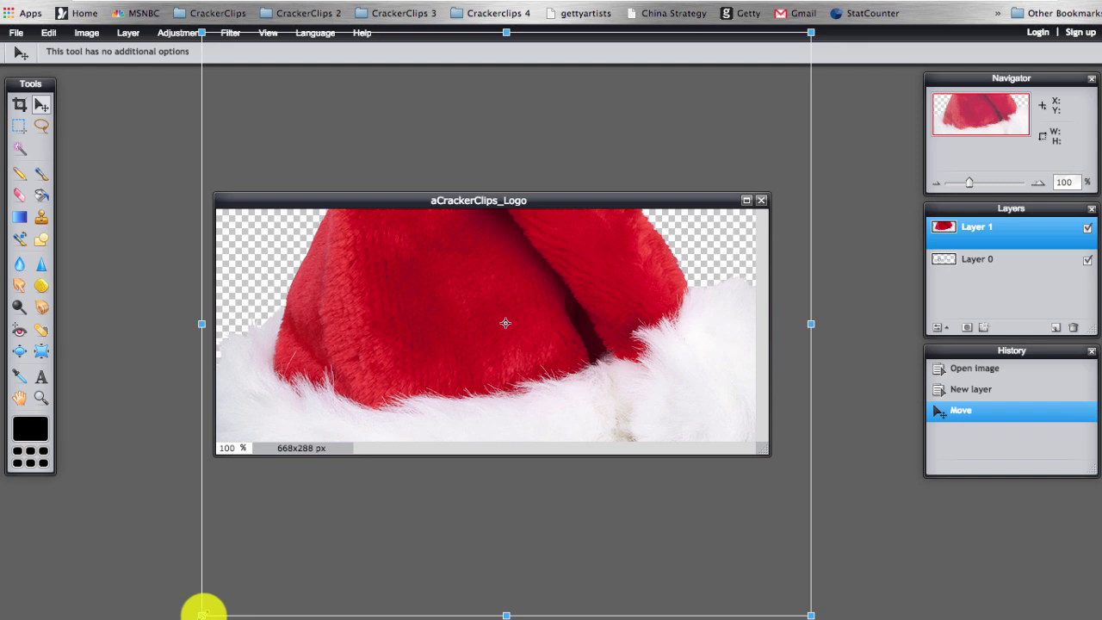
left_click_drag(201, 615, 451, 378)
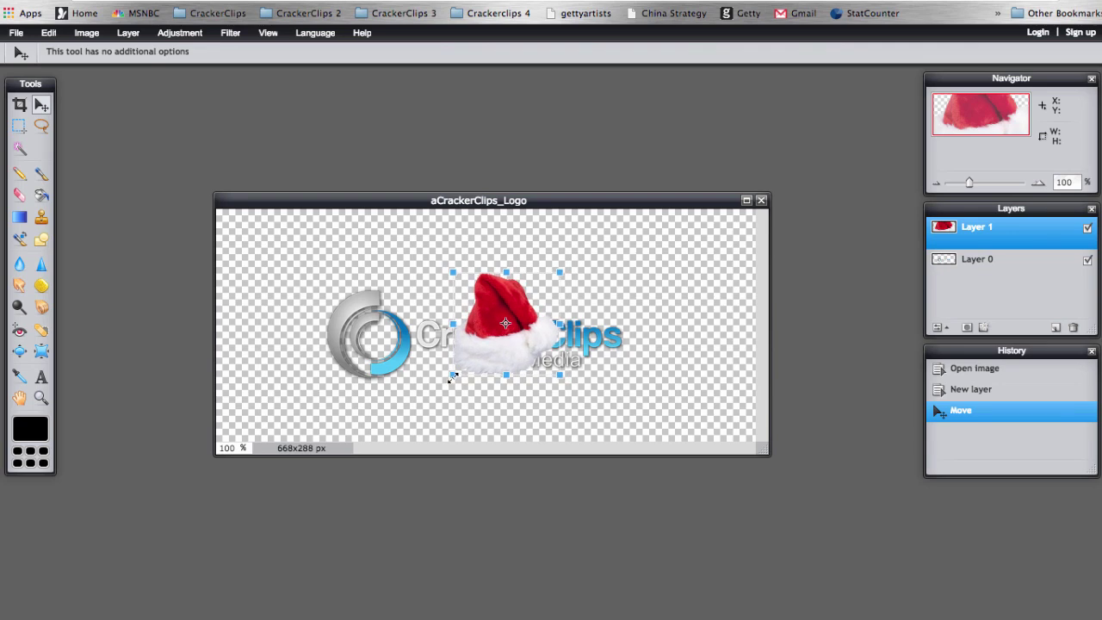
mouse_move(453, 377)
left_mouse_down()
mouse_move(470, 379)
mouse_move(449, 384)
mouse_move(462, 379)
mouse_move(452, 374)
left_mouse_up()
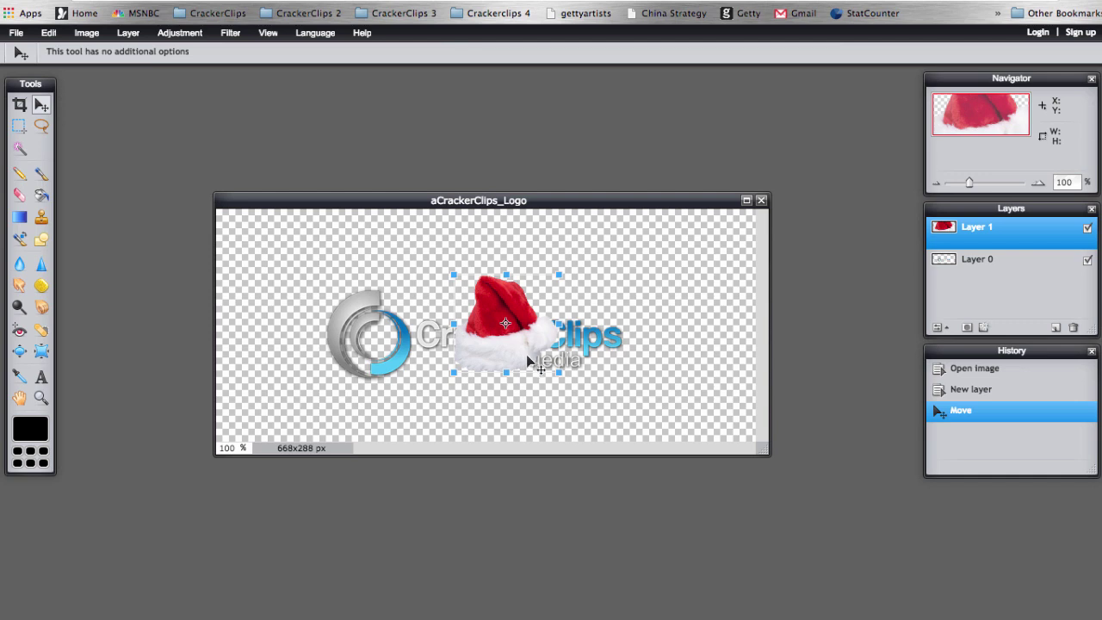
Place the Santa hat on top of the ring emblem, tilt it slightly counterclockwise, and apply the transform
left_click_drag(526, 357, 382, 329)
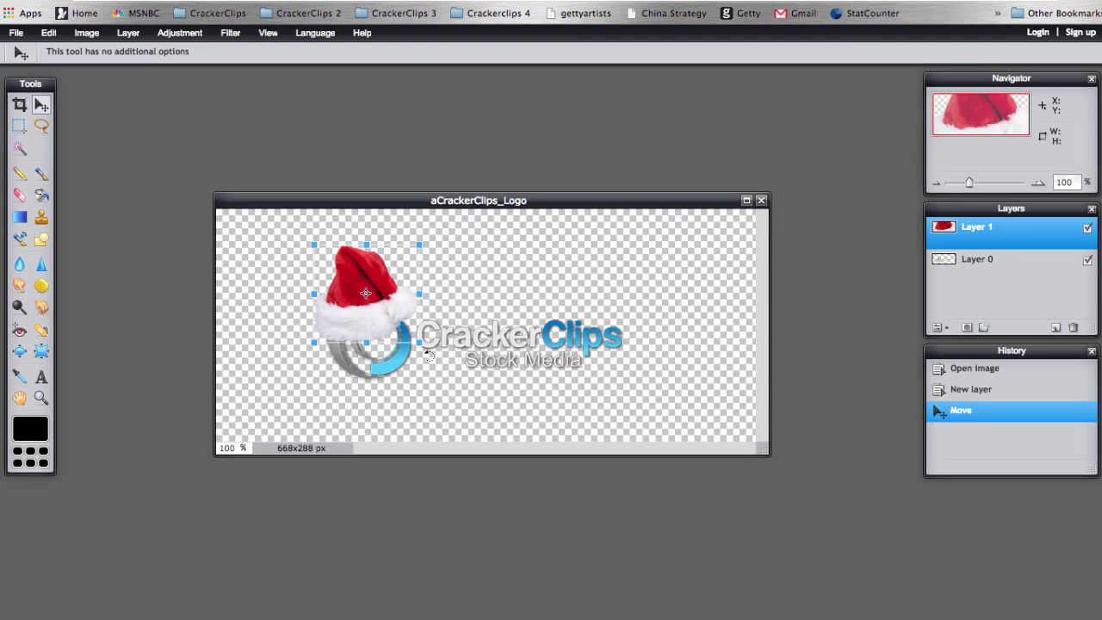
left_click_drag(429, 356, 438, 342)
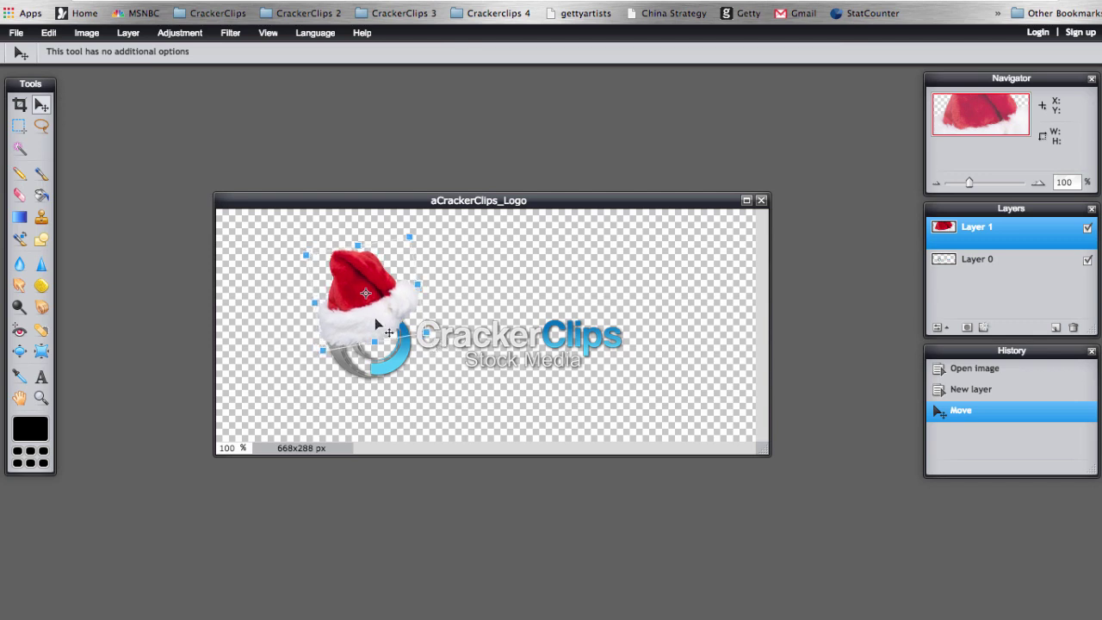
left_click_drag(376, 324, 374, 325)
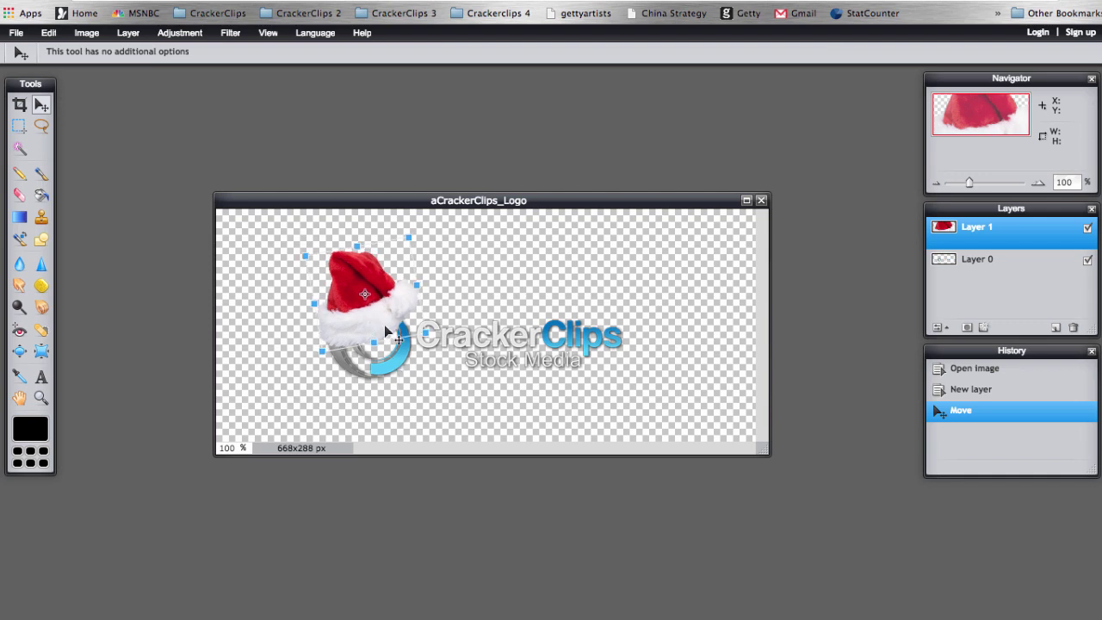
left_click_drag(386, 330, 385, 325)
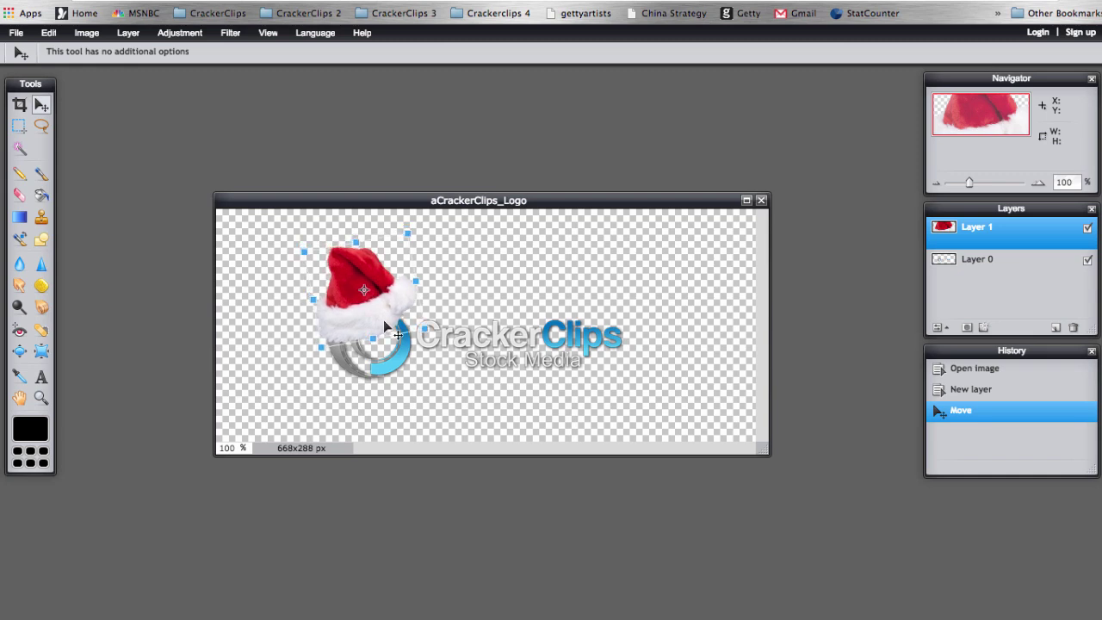
left_click(534, 270)
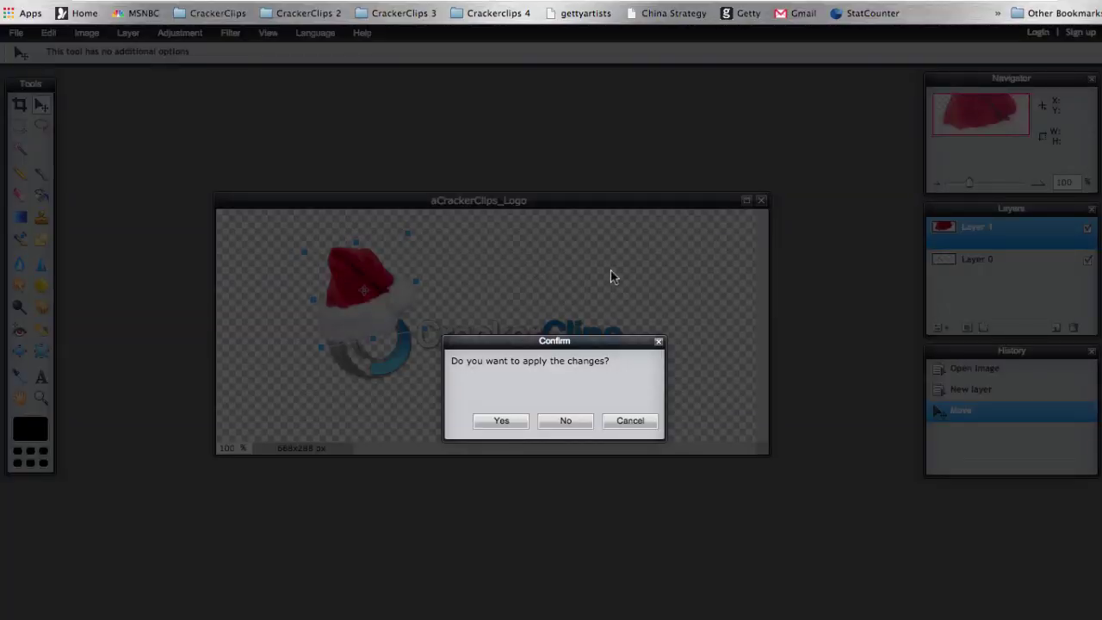
left_click(504, 421)
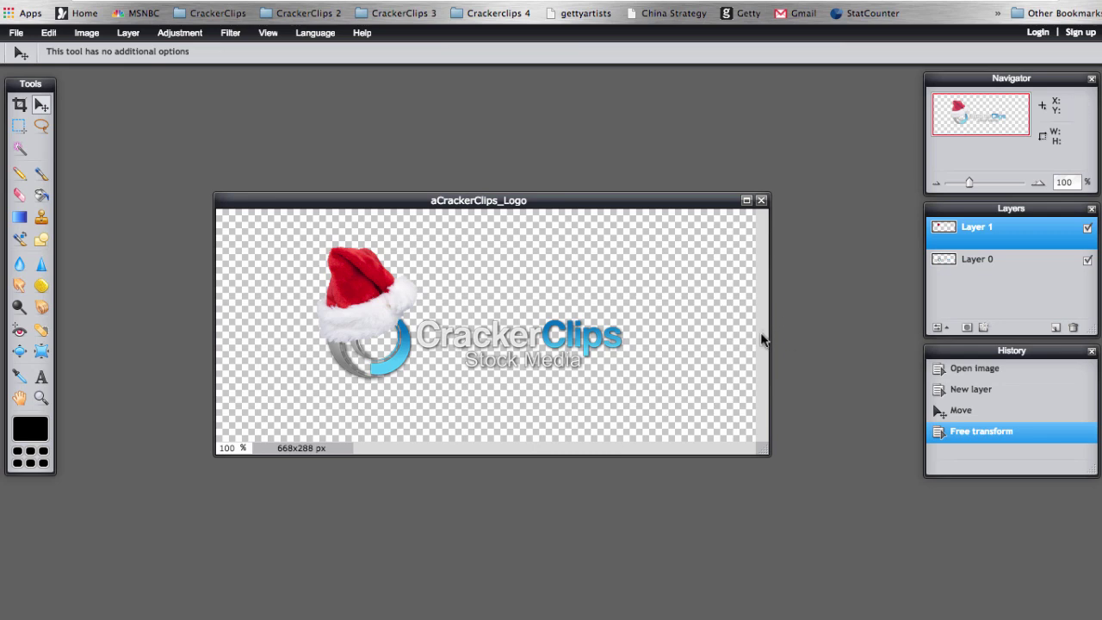
Open gifts.png from the Objects folder as a second image
left_click(19, 34)
left_click(34, 66)
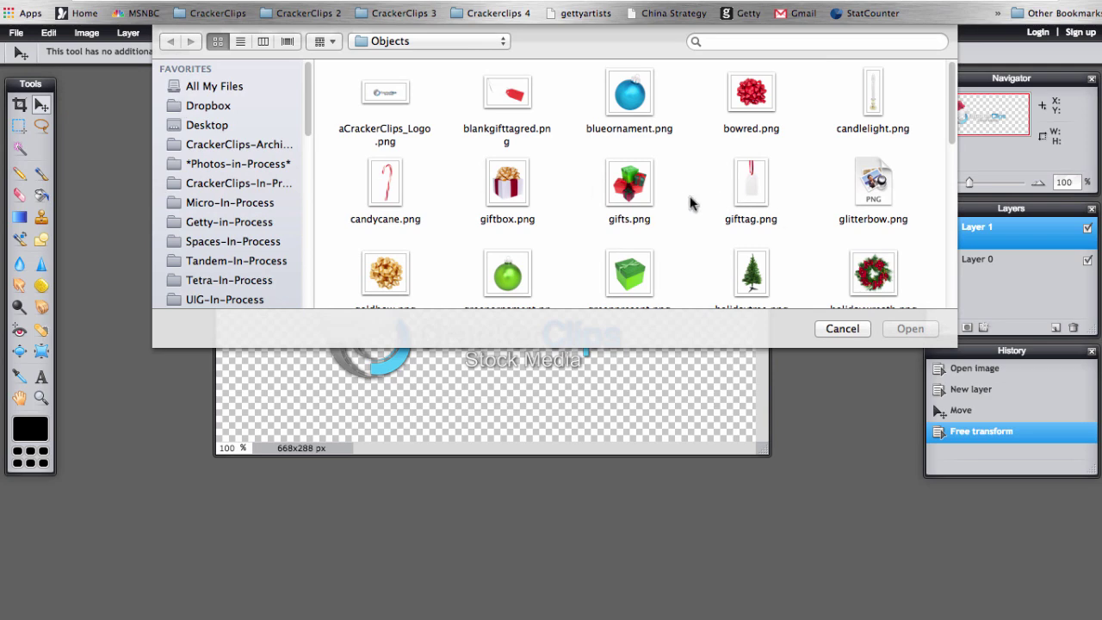
left_click(638, 196)
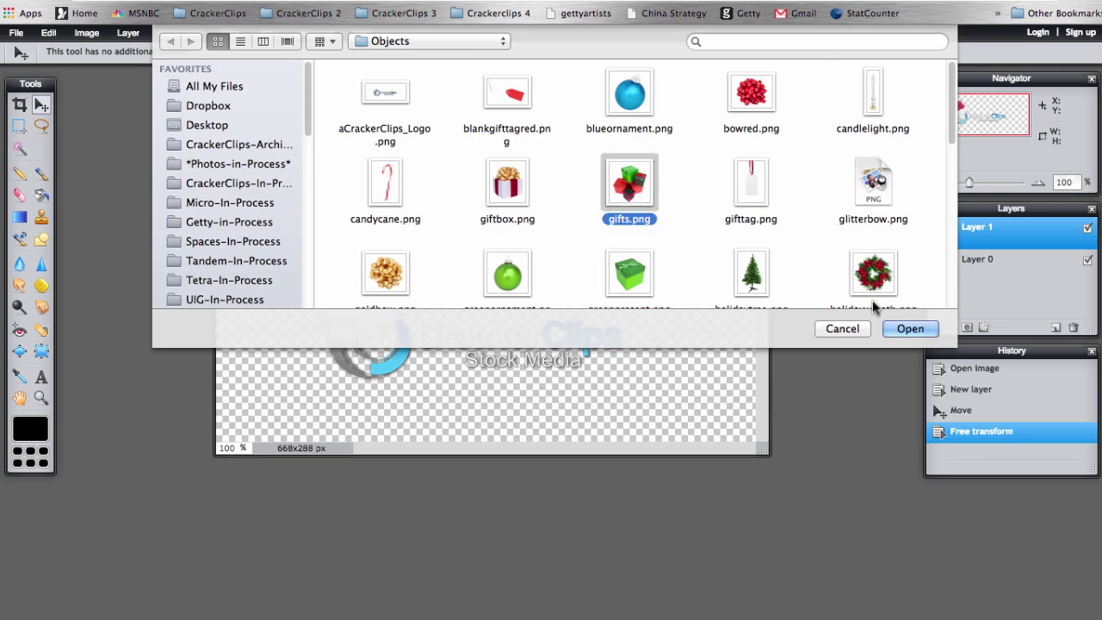
left_click(910, 329)
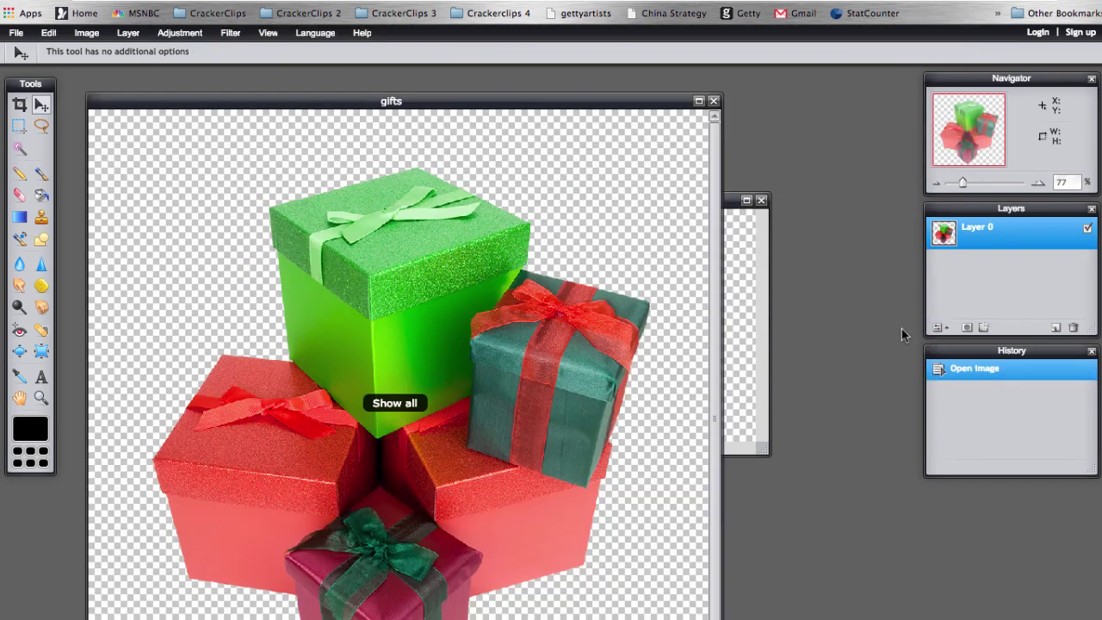
Copy the entire gifts image to the clipboard and close that image without saving
left_click(48, 33)
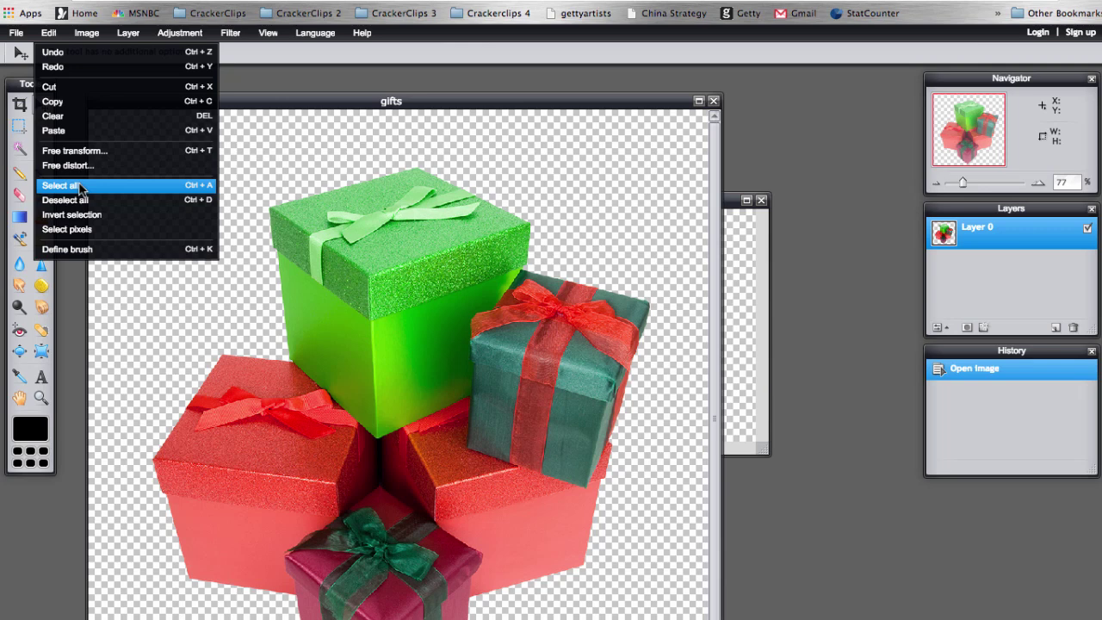
left_click(81, 188)
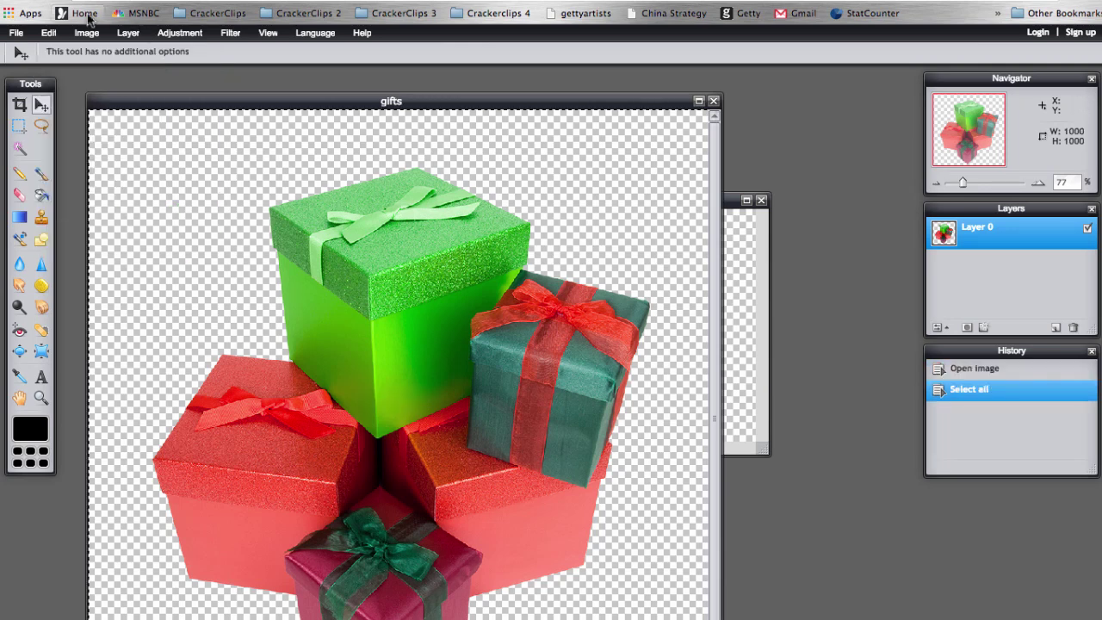
left_click(49, 32)
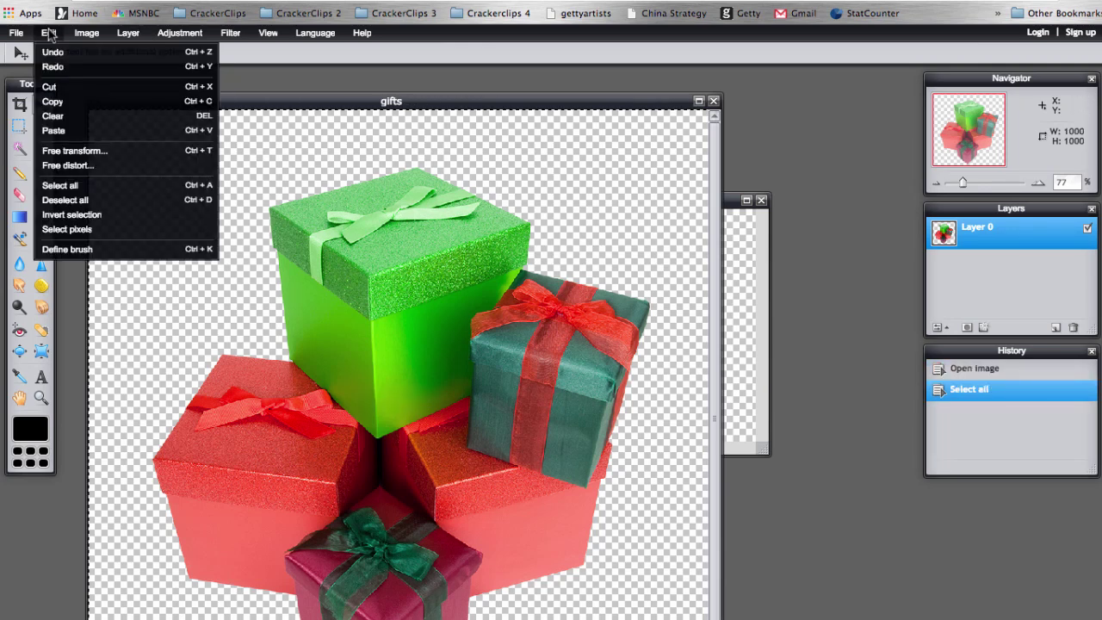
left_click(74, 107)
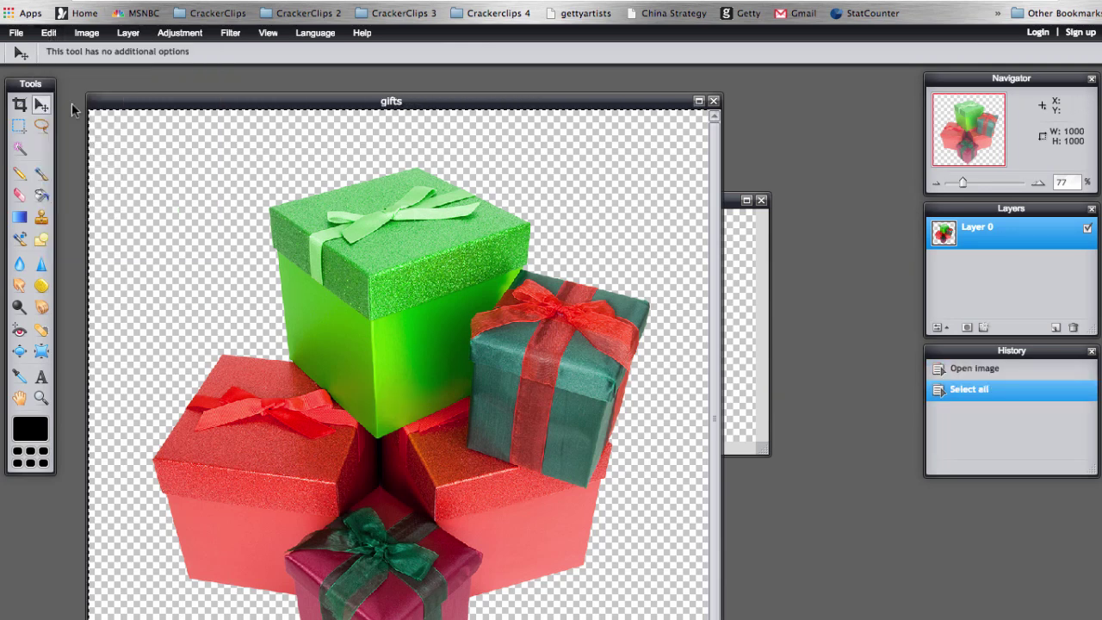
left_click(714, 102)
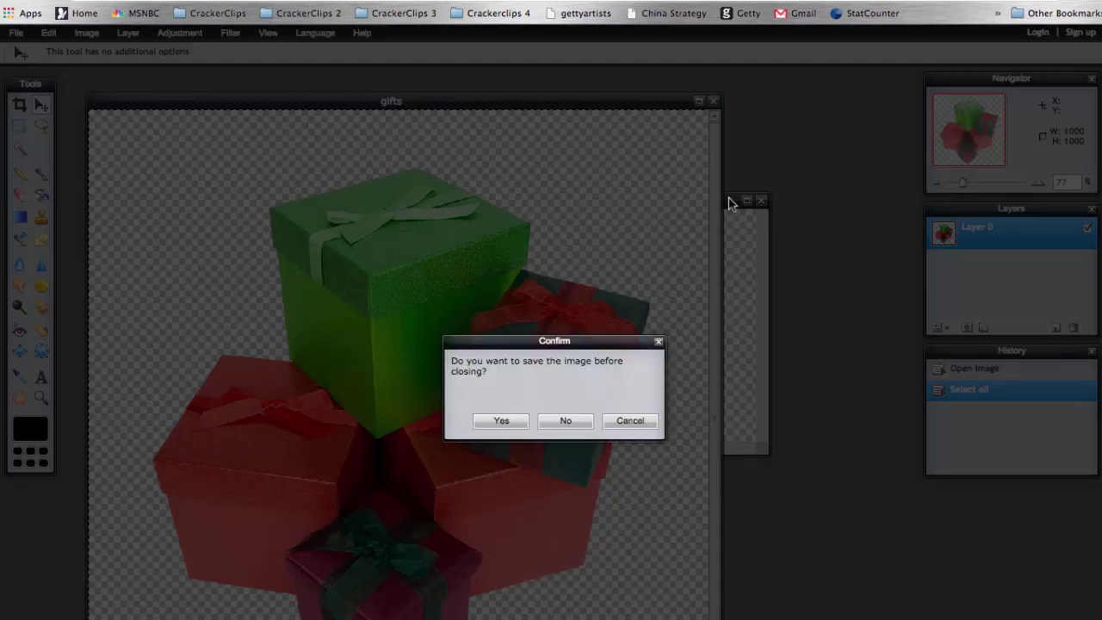
left_click(564, 421)
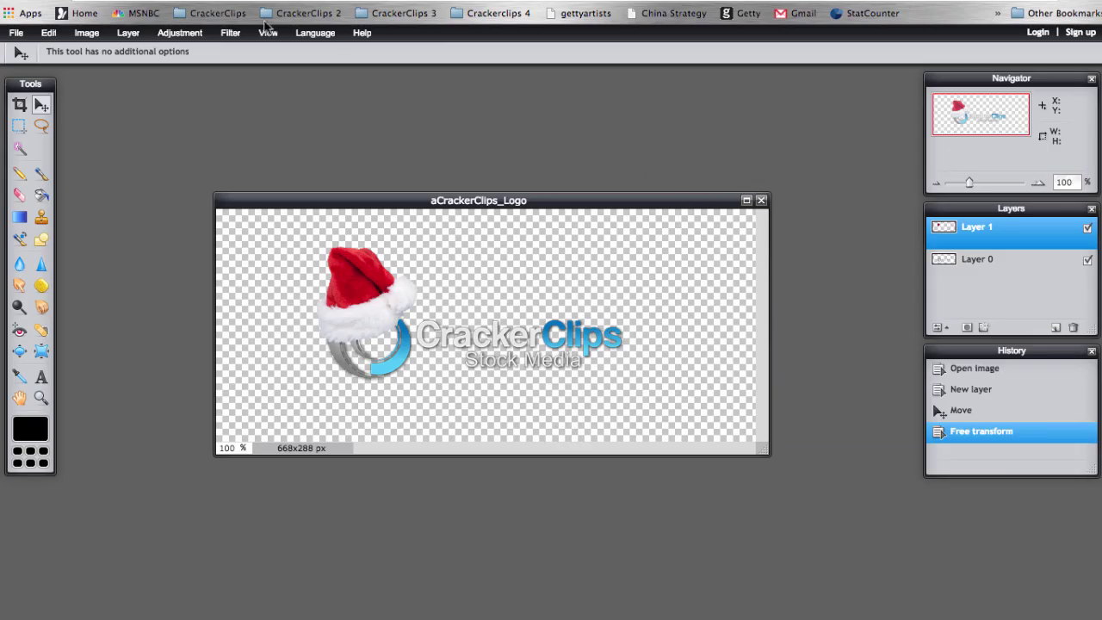
Paste the gifts into the logo image as a new layer and shift them so they cover most of the canvas
left_click(49, 33)
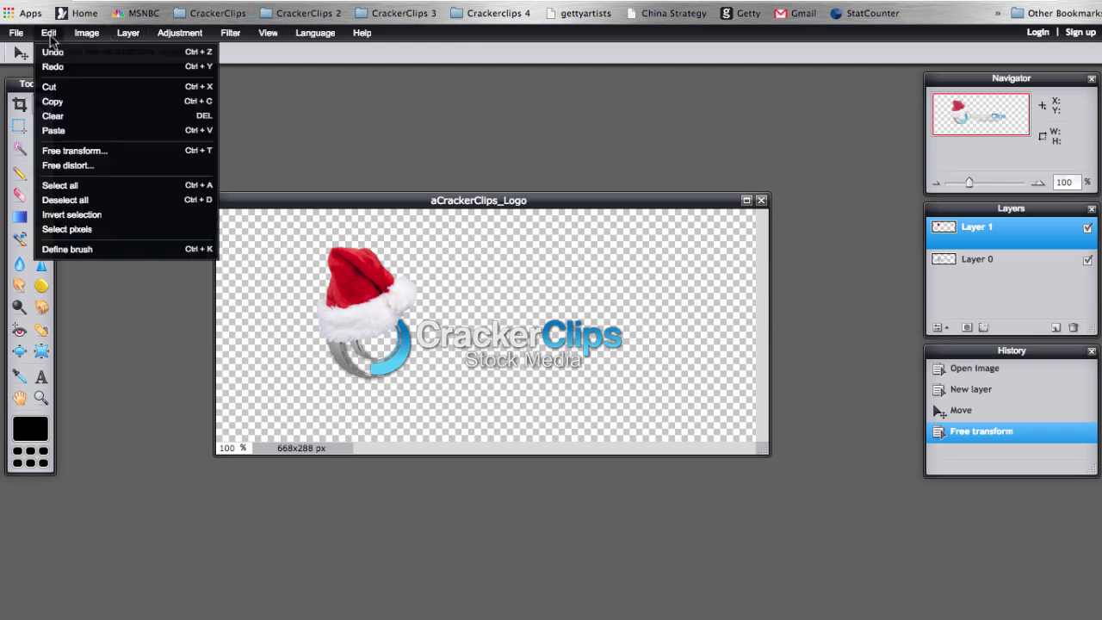
left_click(102, 131)
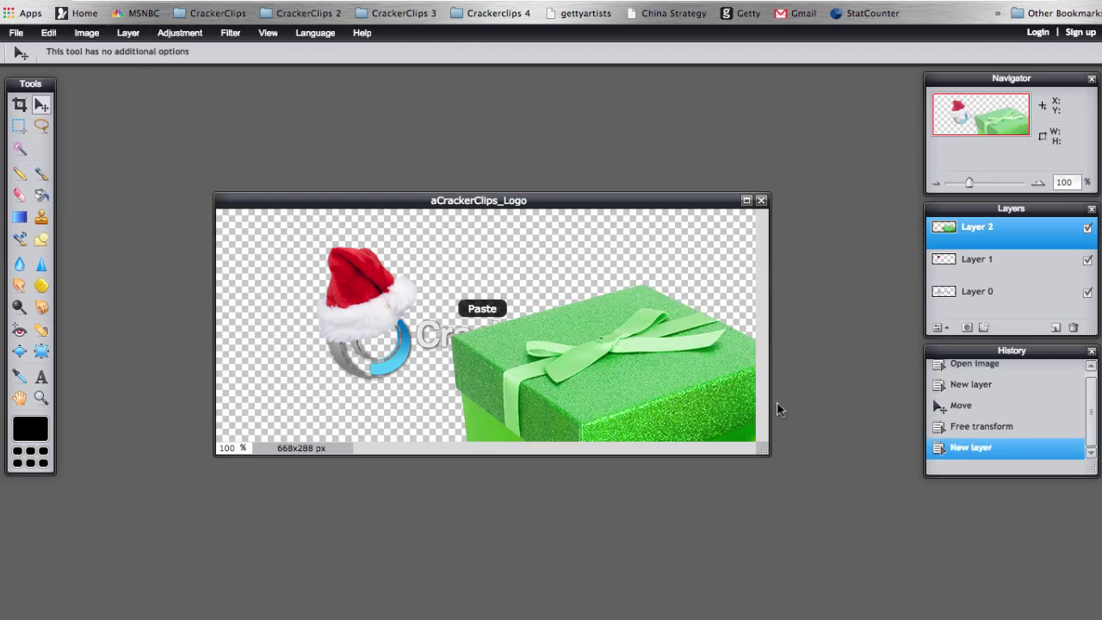
left_click_drag(670, 417, 515, 152)
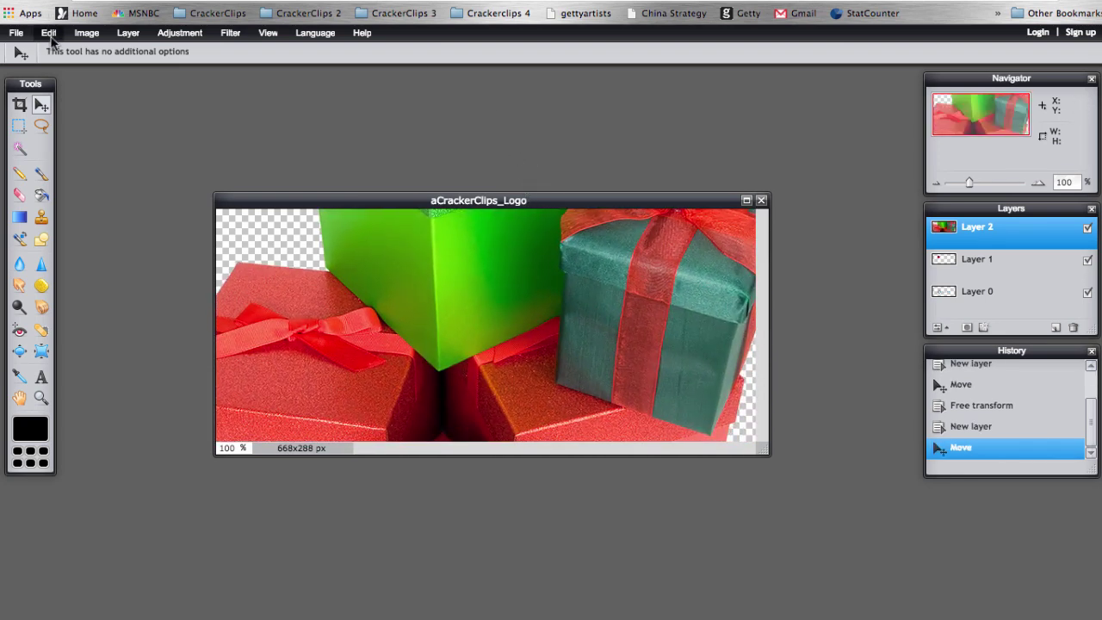
Shrink the gifts layer with Free transform to slightly more than the height of the logo's ring emblem
left_click(48, 33)
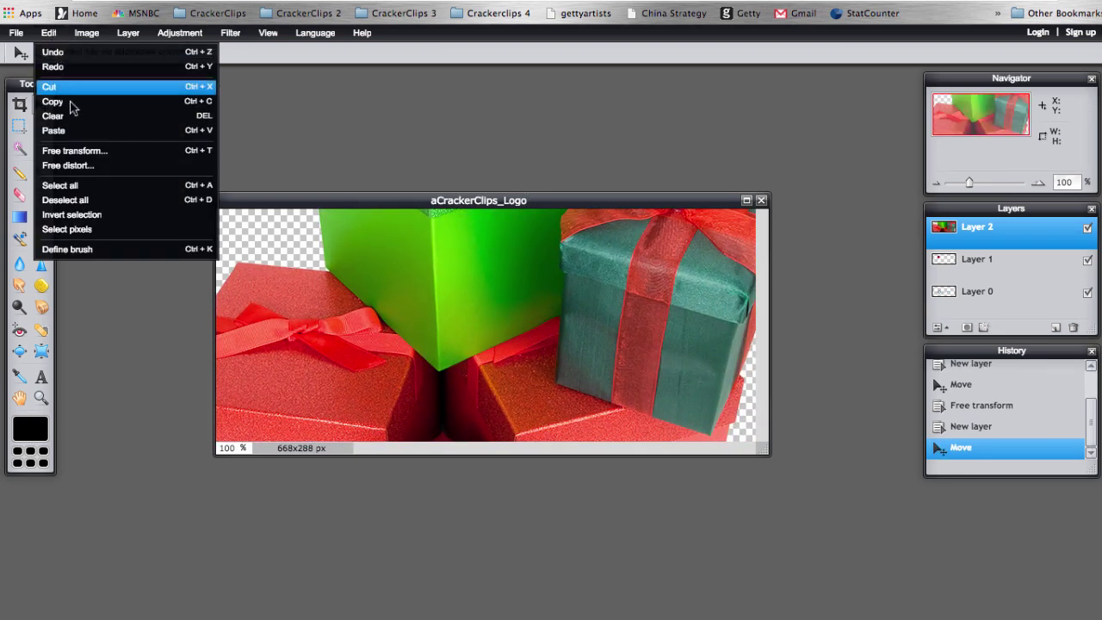
left_click(120, 154)
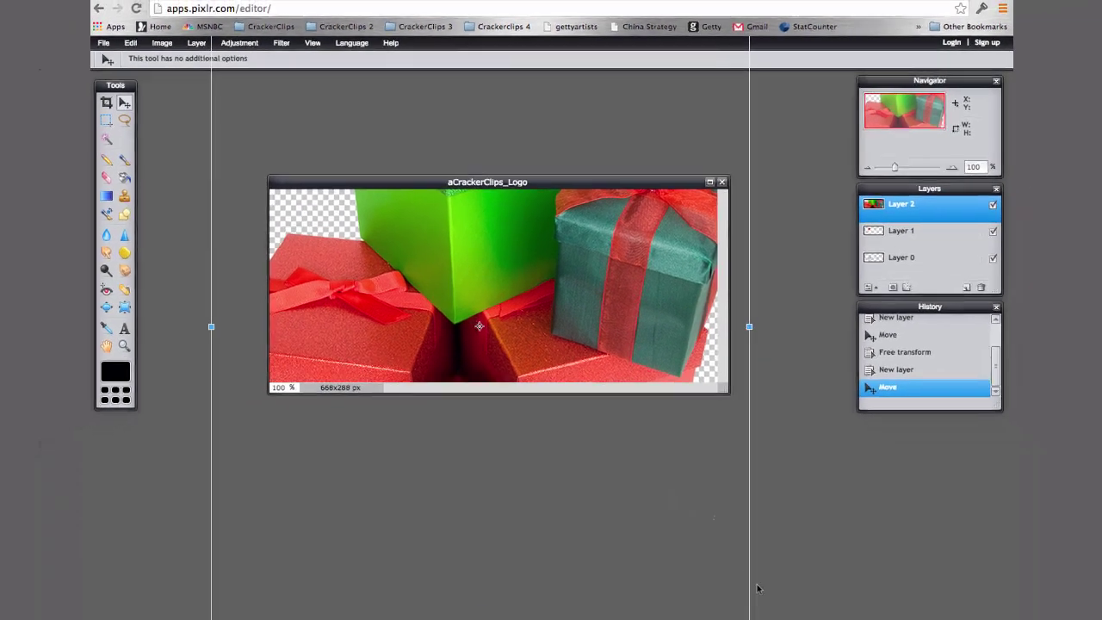
left_click_drag(742, 609, 647, 380)
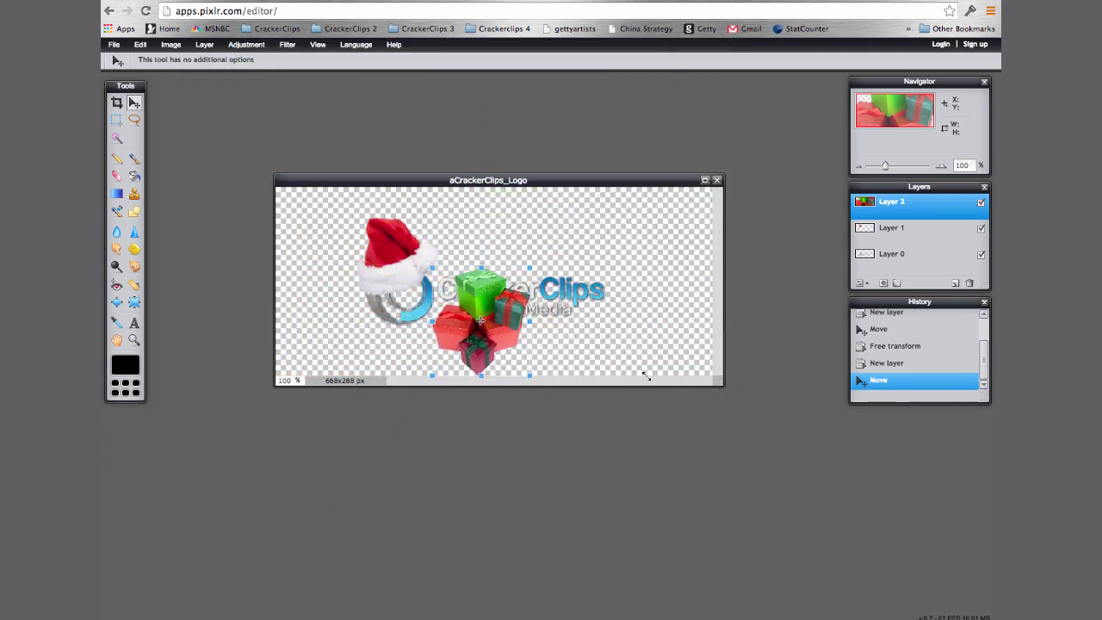
Place the gifts at the end of the word "Clips", apply the transform, and order their layer beneath the logo layer
left_click_drag(477, 355, 629, 312)
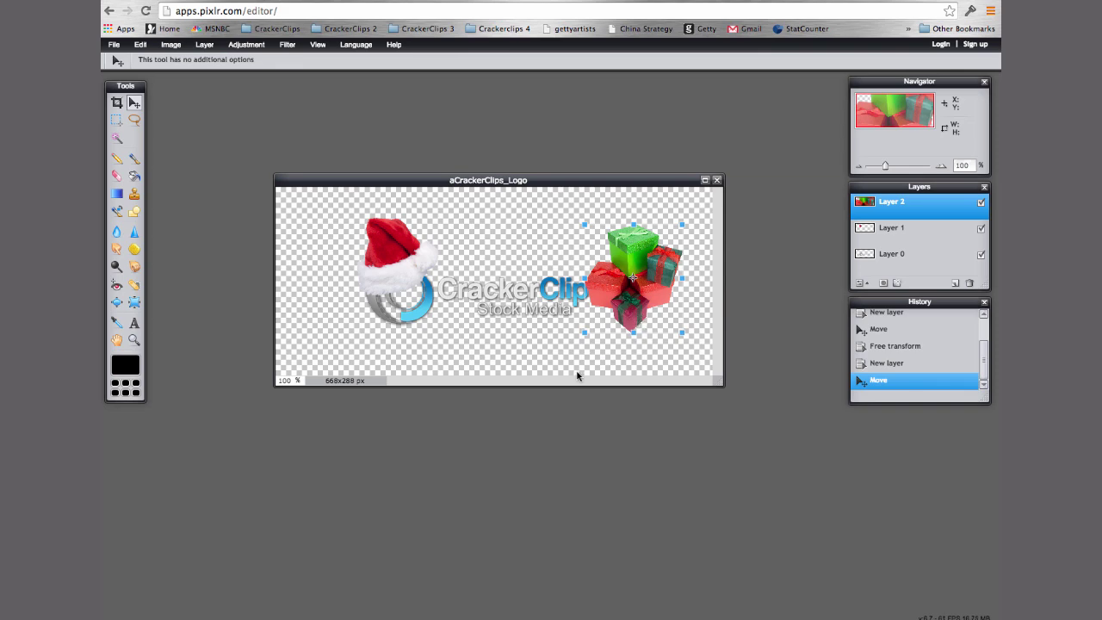
left_click(504, 352)
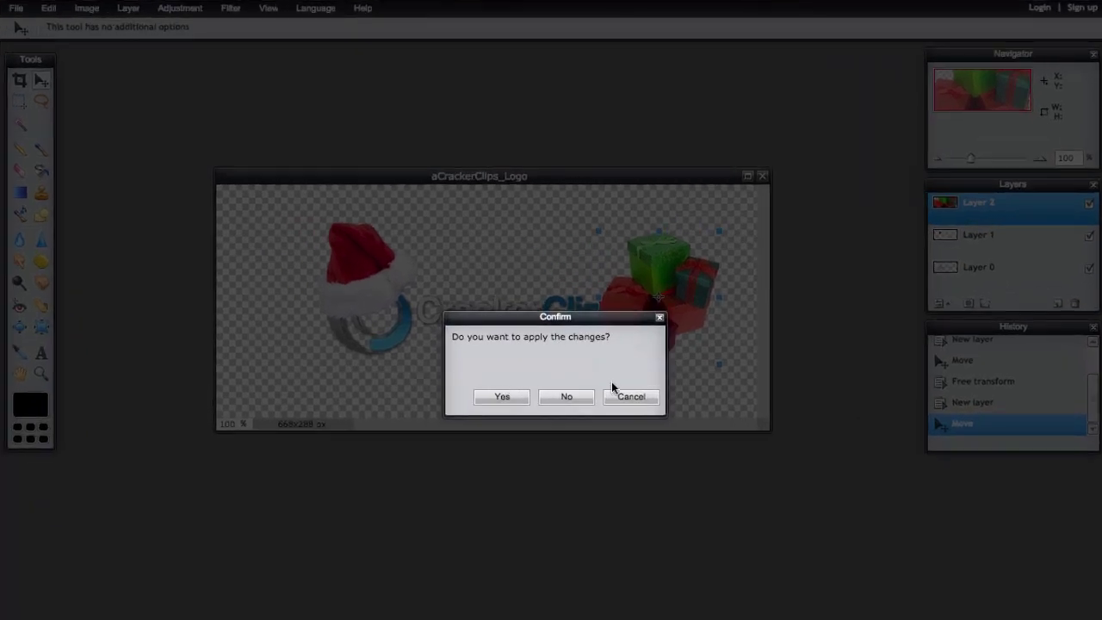
left_click(511, 397)
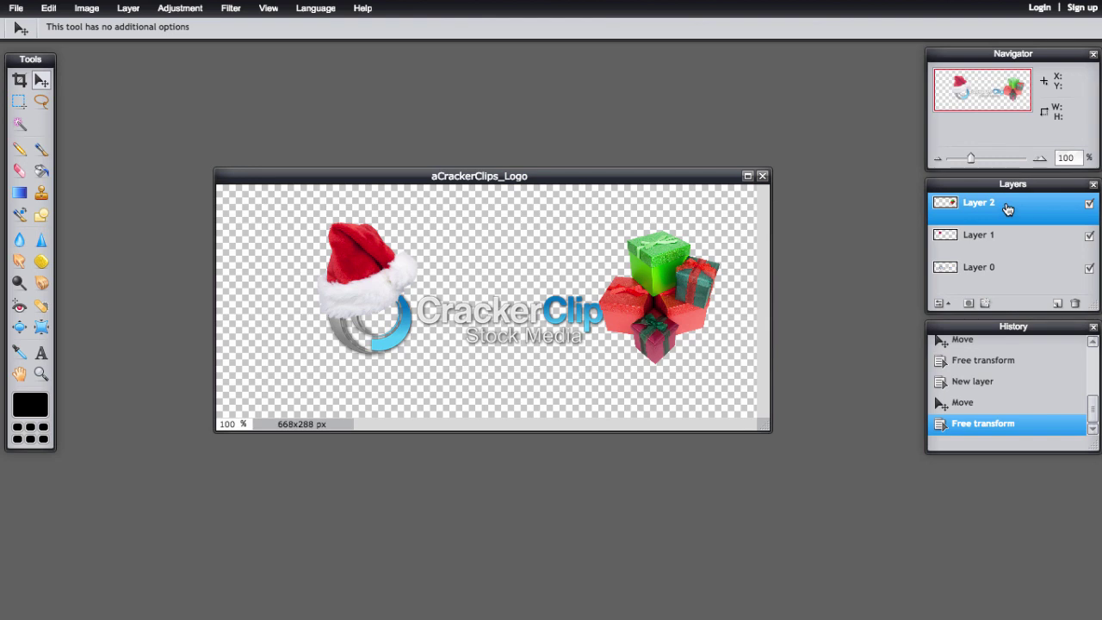
left_click_drag(1008, 209, 1012, 291)
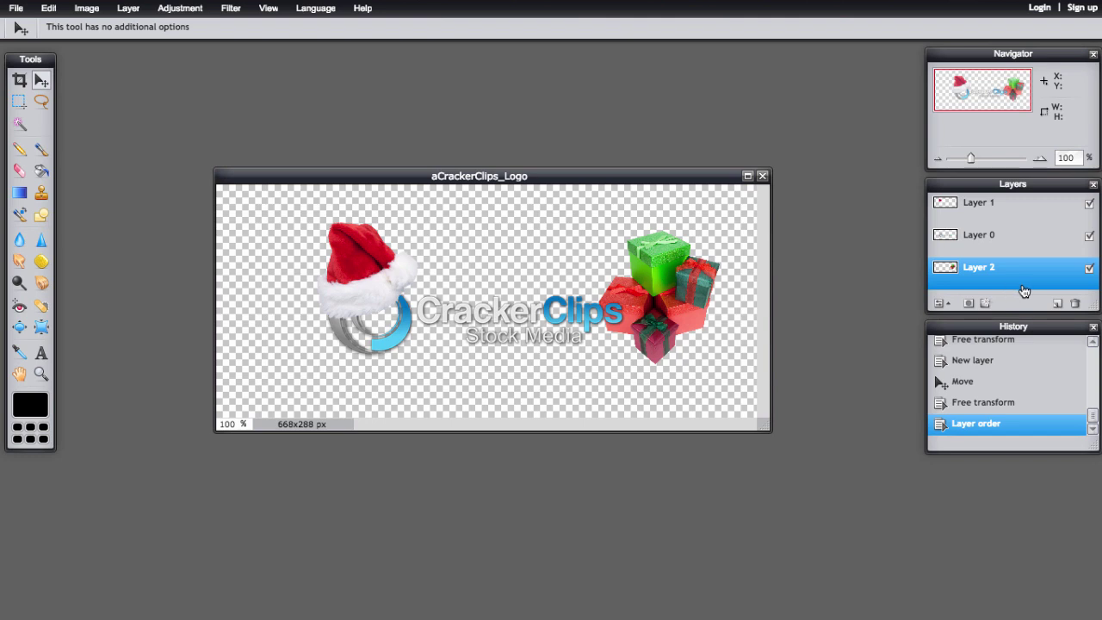
Crop the image closely around the hat, logo and gifts to about 509 x 191 px
left_click(17, 86)
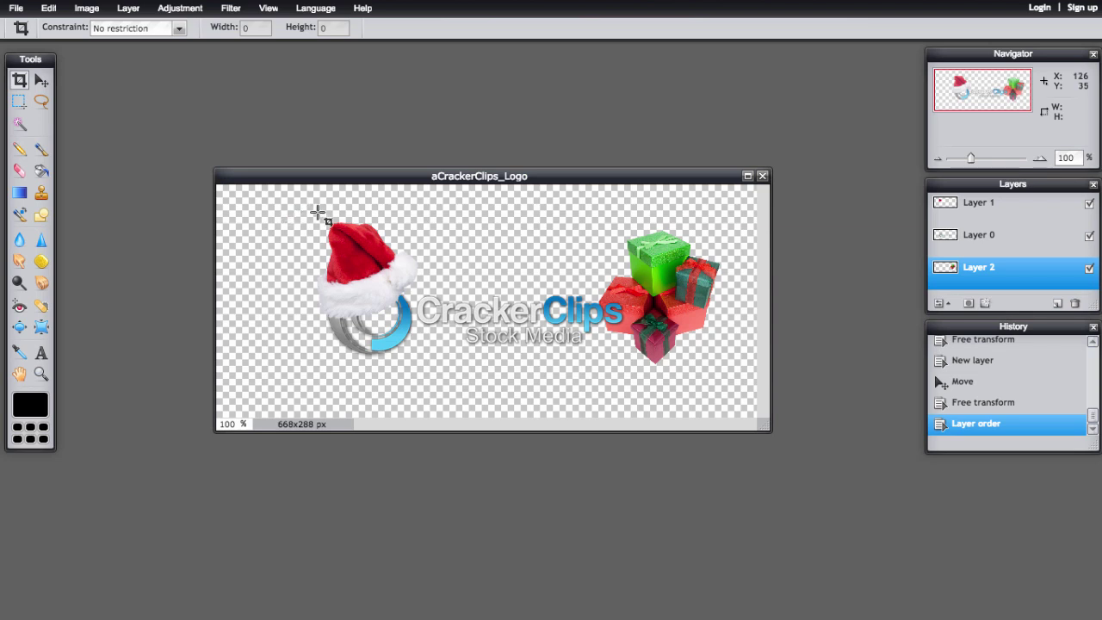
left_click_drag(313, 216, 723, 370)
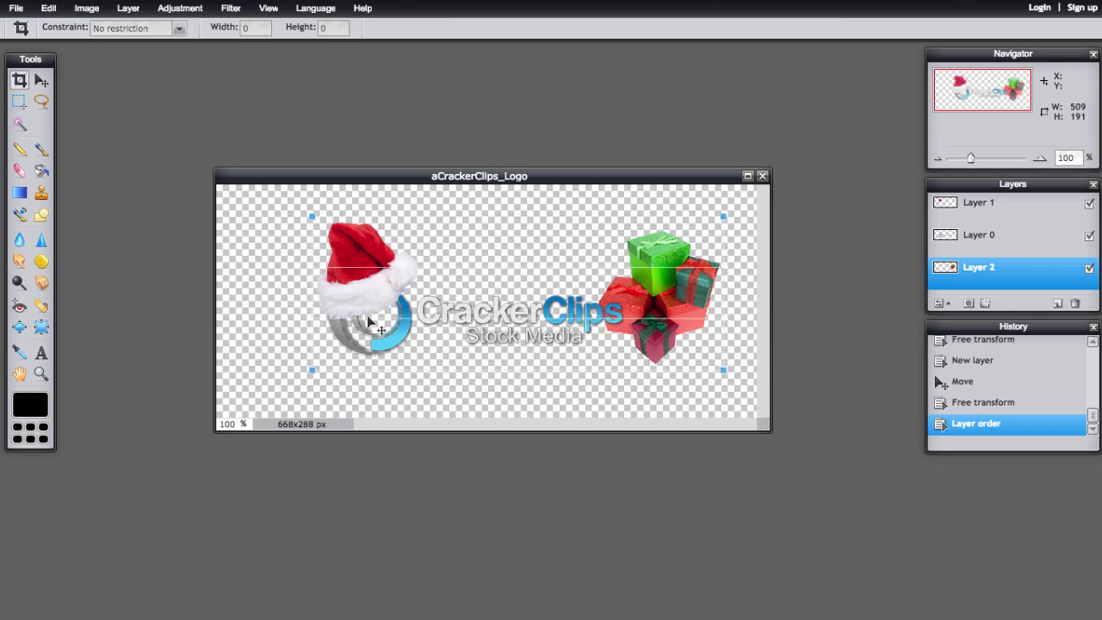
left_click(264, 301)
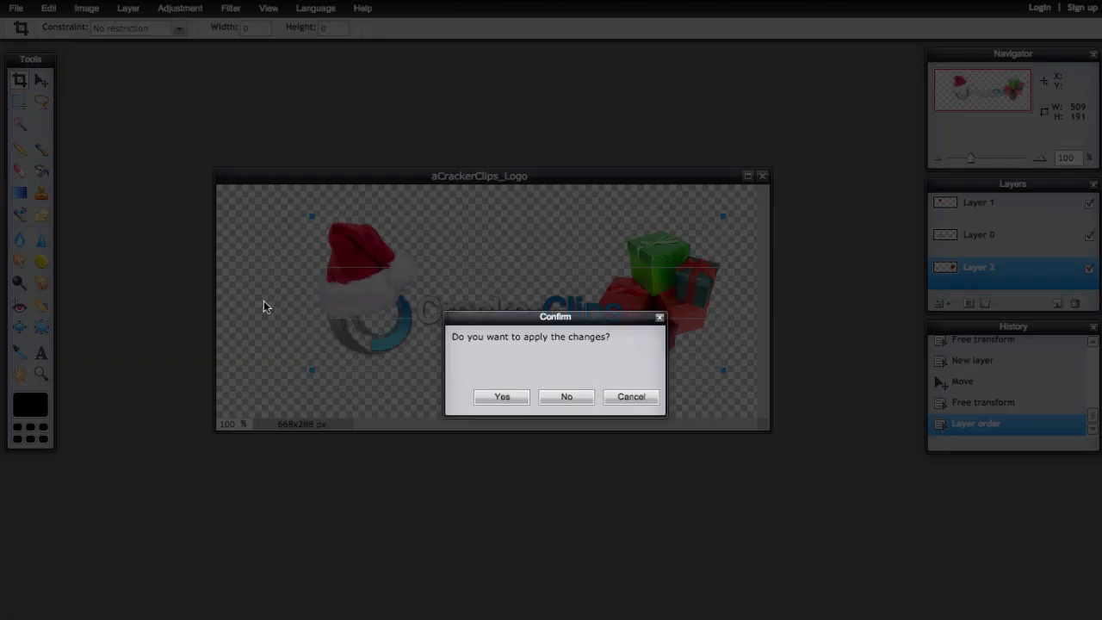
left_click(500, 401)
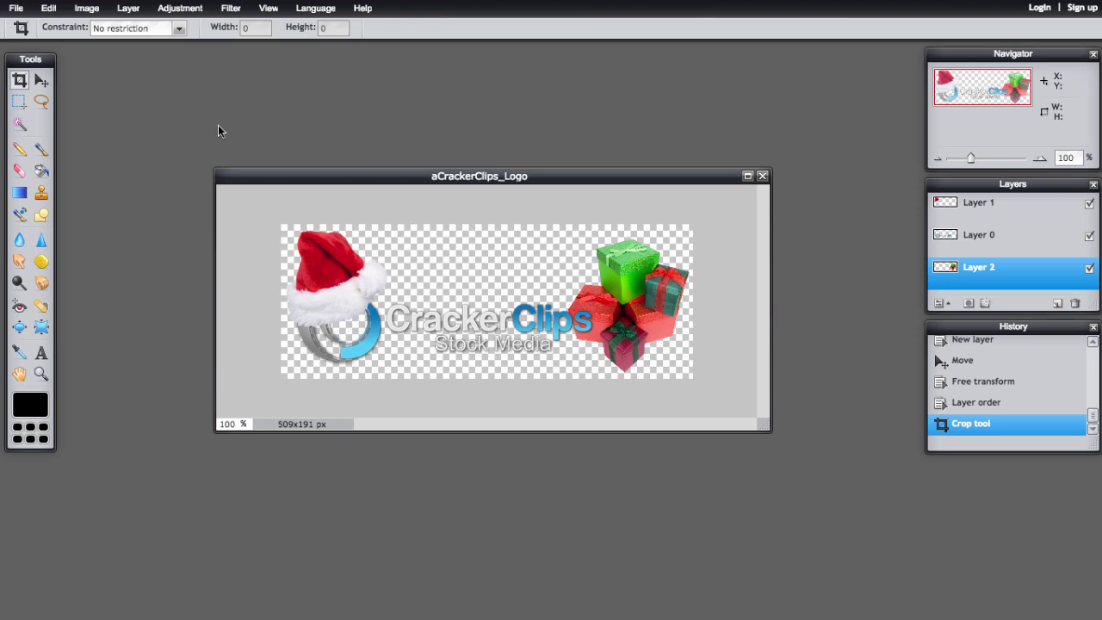
Save the image to the Desktop as aCrackerClips_Logo in PNG (Transparent, full quality) format, replacing the existing file
left_click(15, 7)
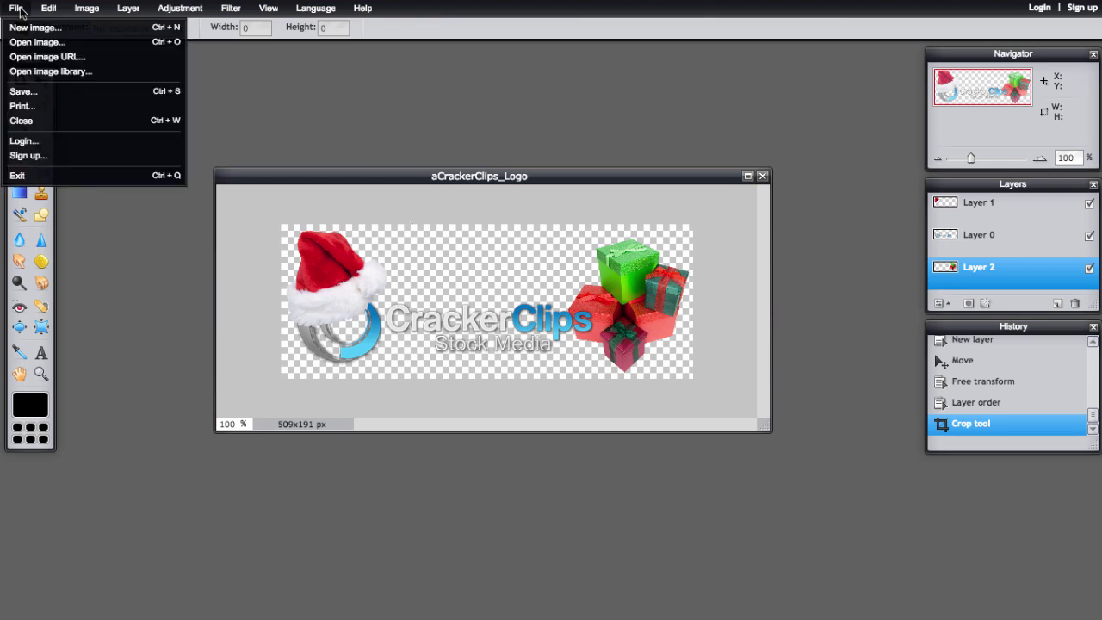
left_click(50, 92)
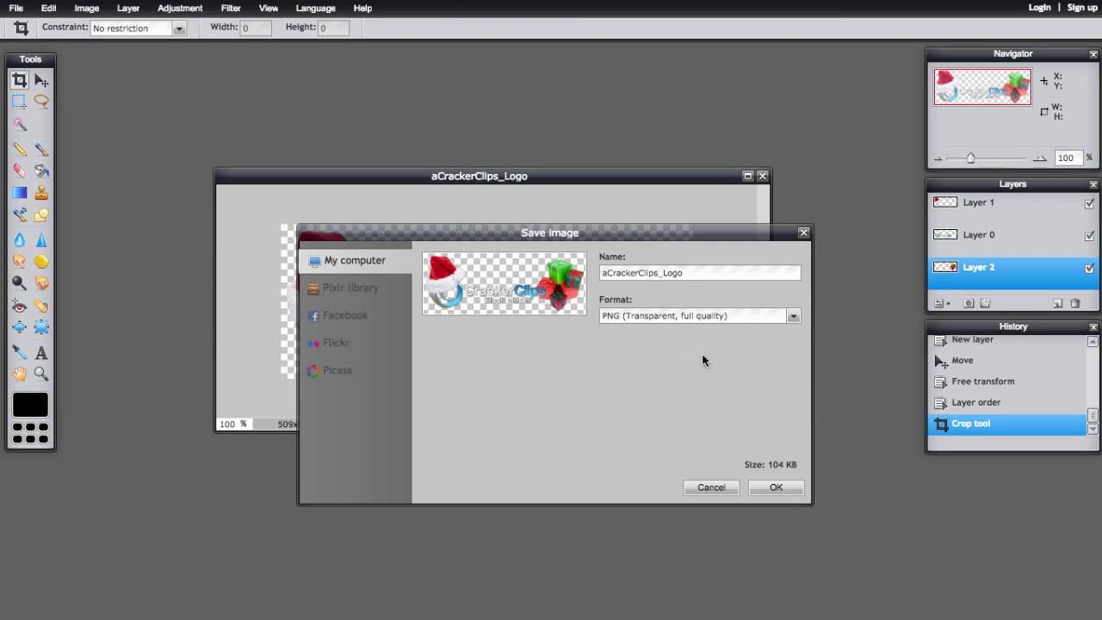
left_click(793, 319)
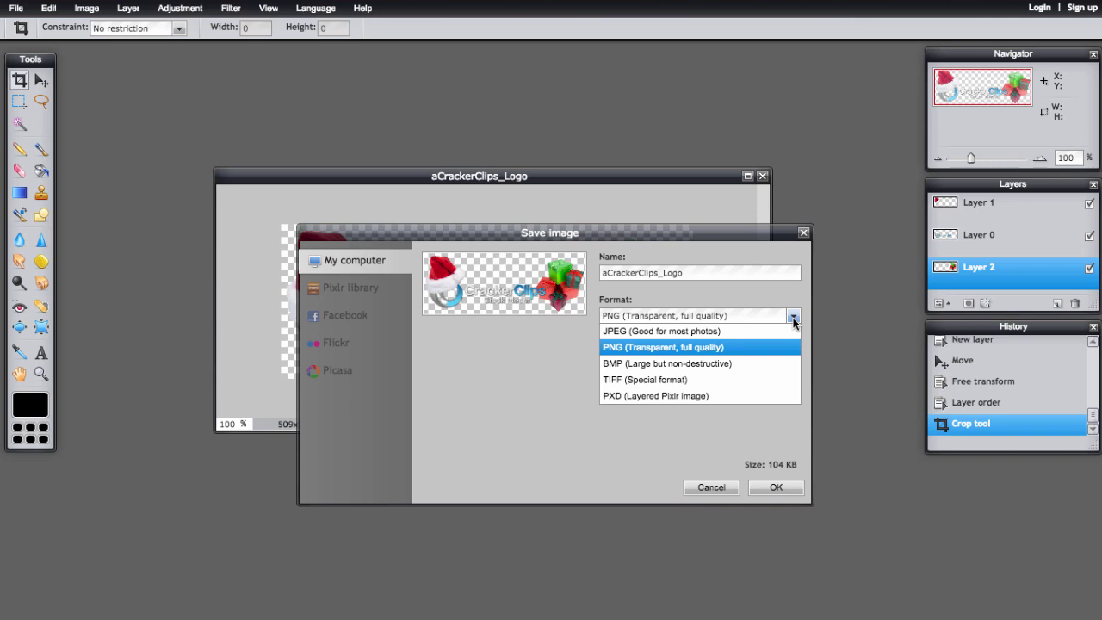
left_click(742, 349)
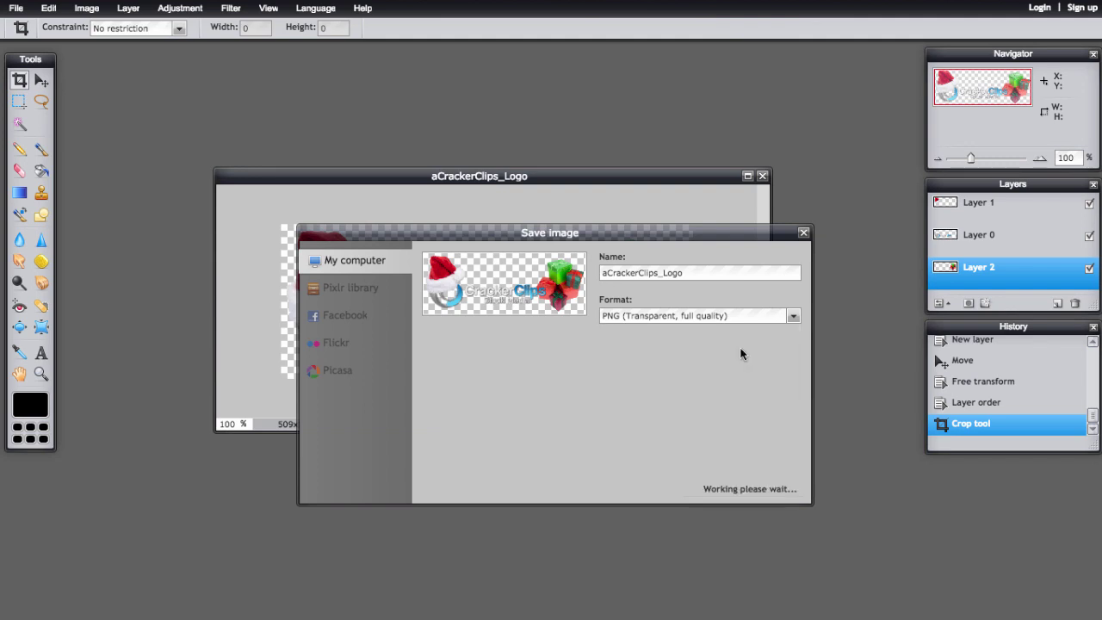
left_click(776, 488)
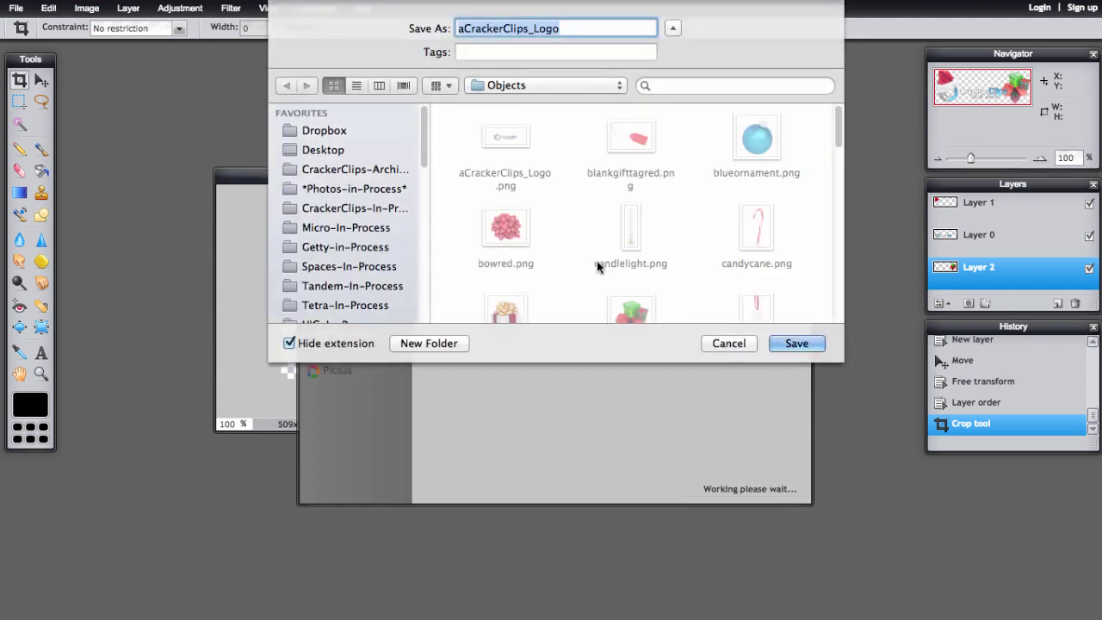
left_click(327, 150)
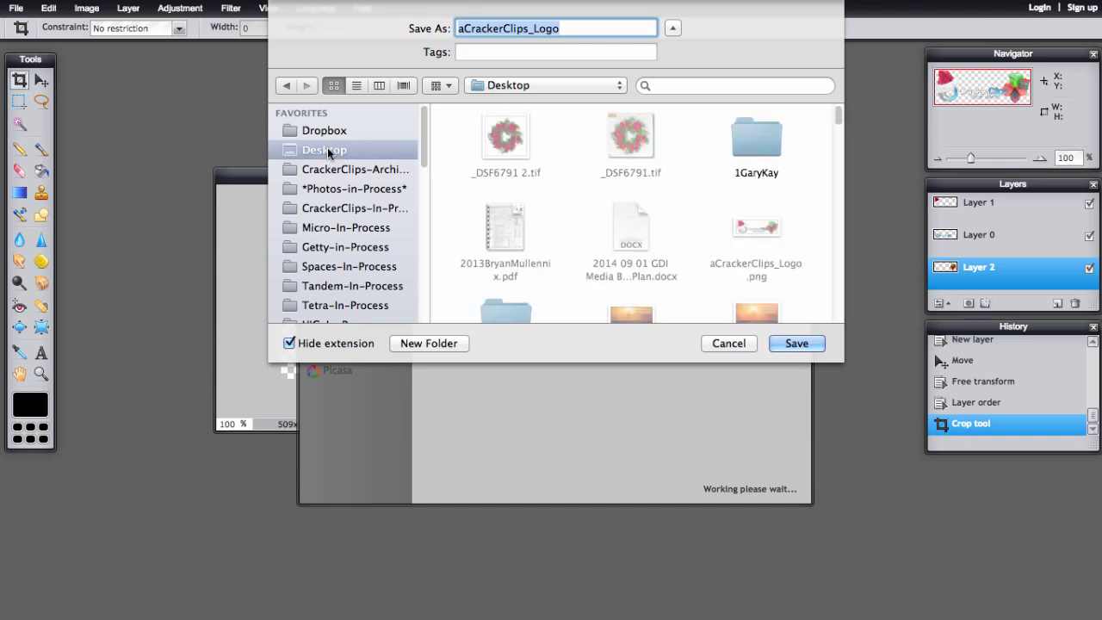
left_click(797, 343)
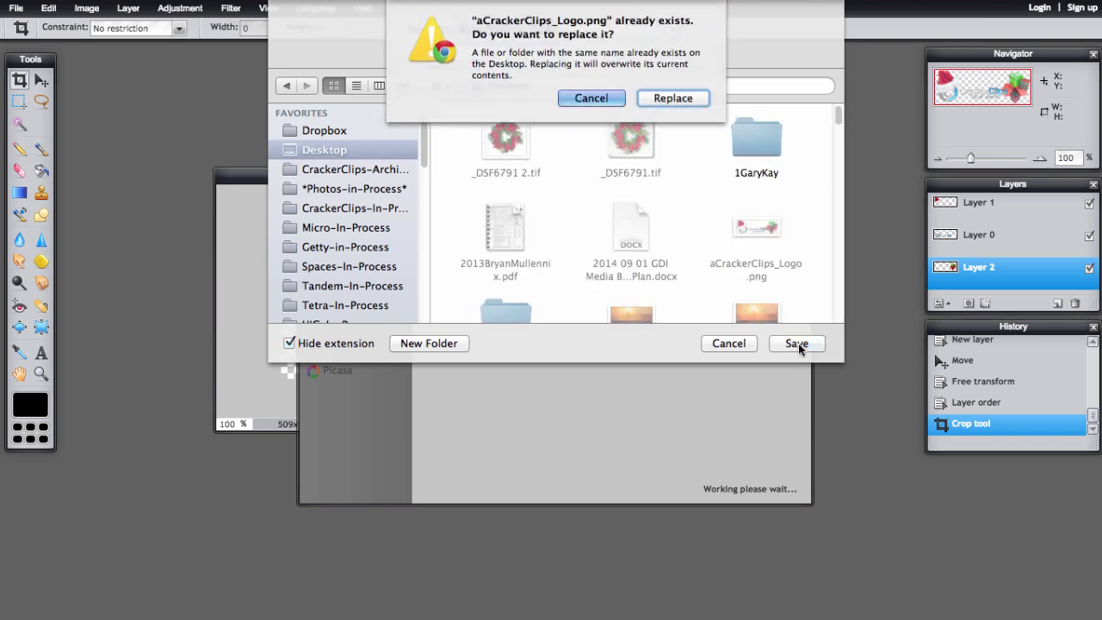
left_click(673, 100)
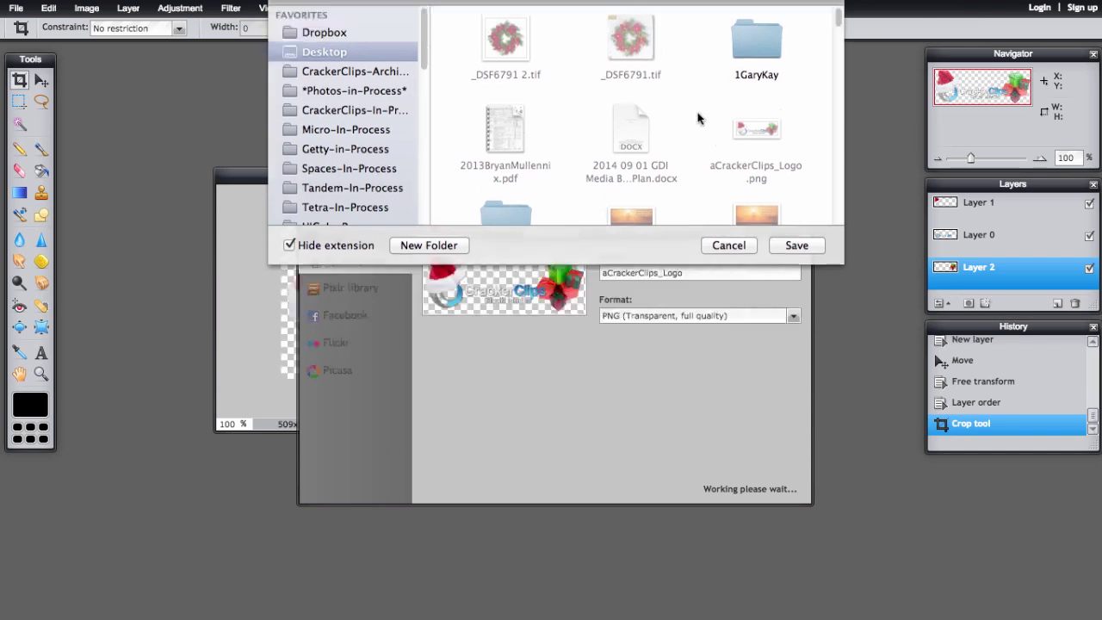